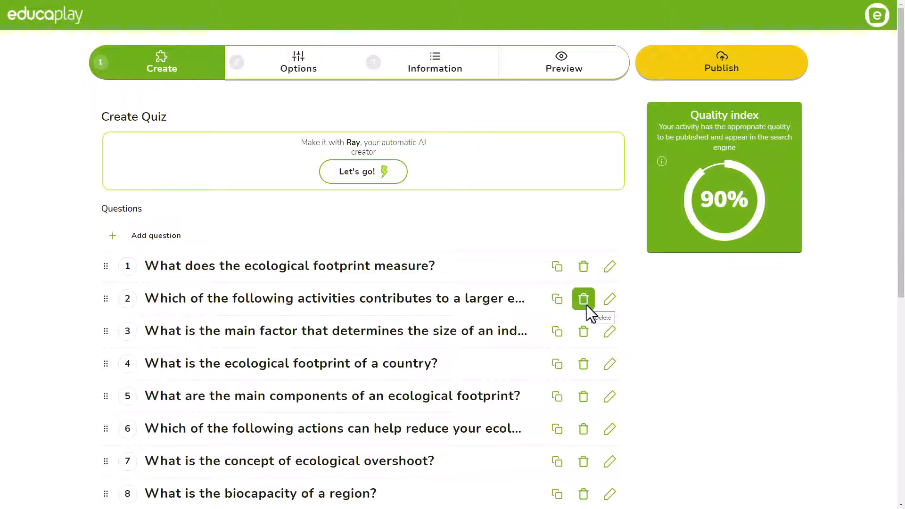
# Step: Answer the limit-access question with option C, move to question 10, and submit that quiz
pyautogui.scroll(-5, 502, 295)
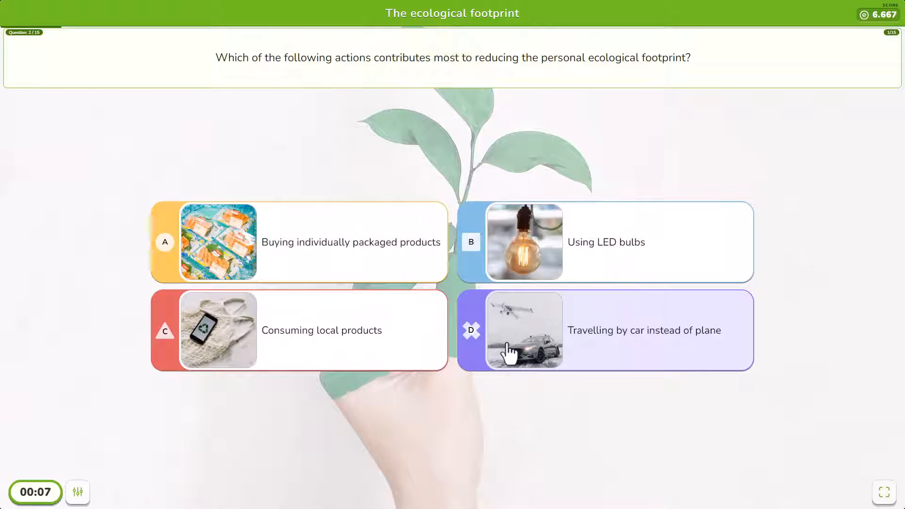
pyautogui.click(347, 350)
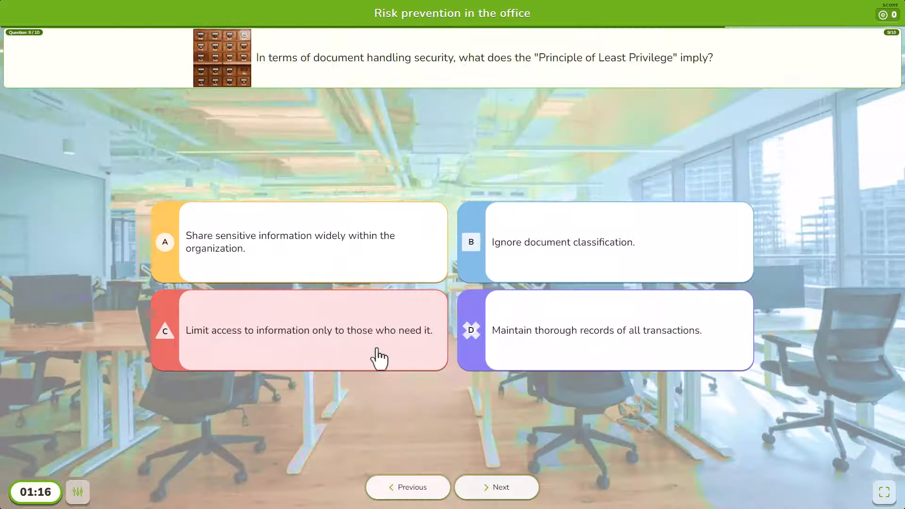
pyautogui.click(379, 359)
pyautogui.click(510, 499)
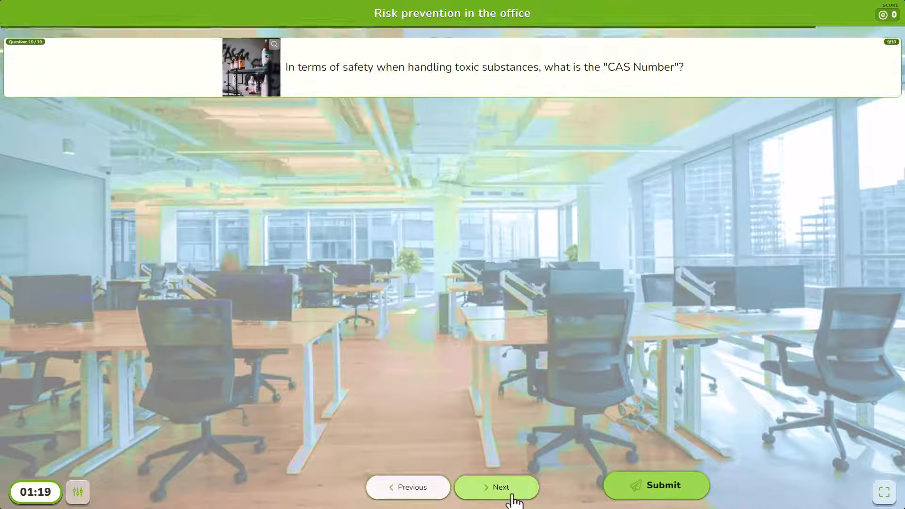
pyautogui.click(649, 493)
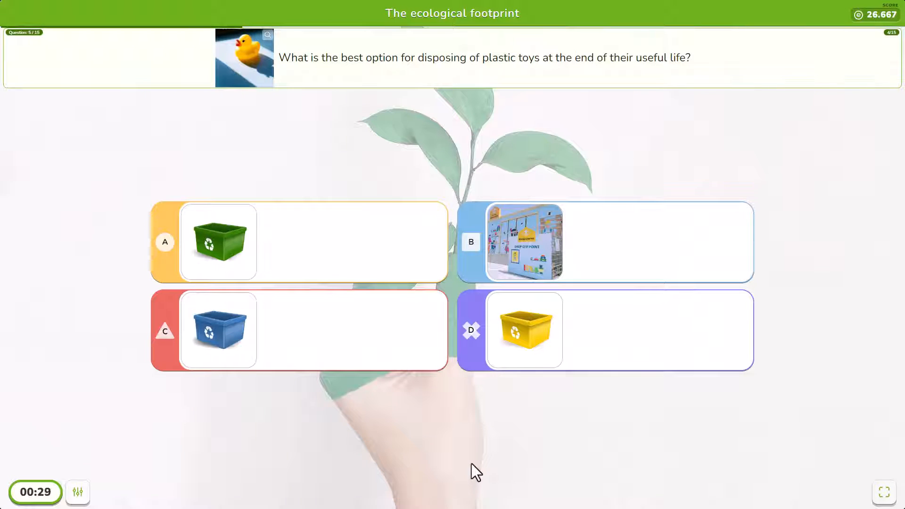
# Step: Answer the plastic toys (B), work-from-home/printing and Tidal energy questions in the ecological footprint preview
pyautogui.click(575, 235)
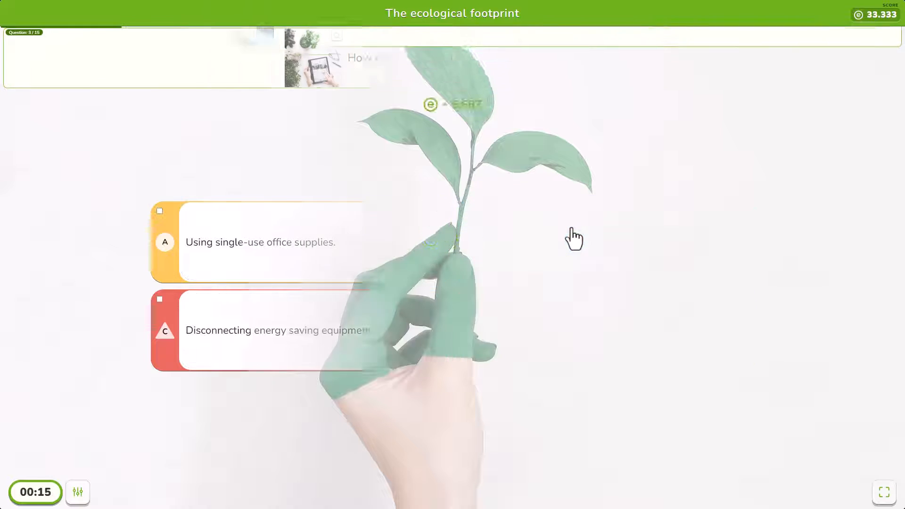
pyautogui.click(574, 239)
pyautogui.click(527, 327)
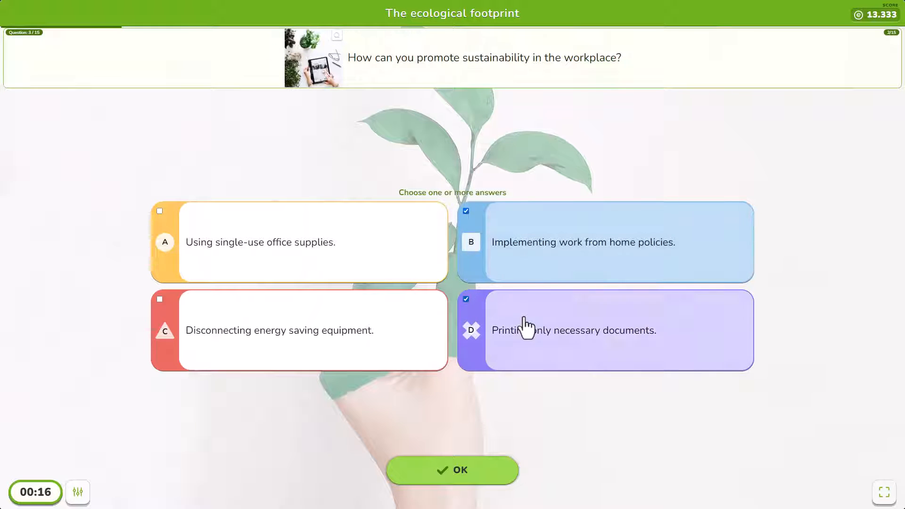
pyautogui.click(470, 473)
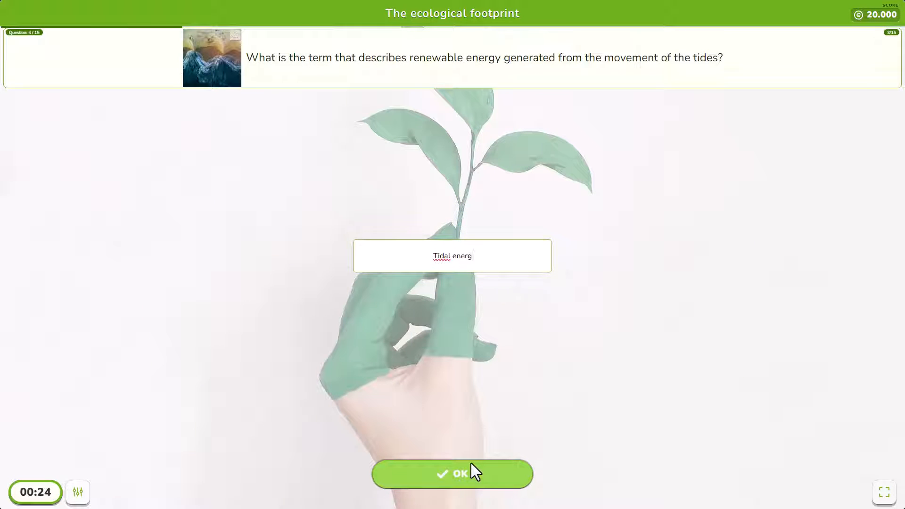
pyautogui.click(471, 473)
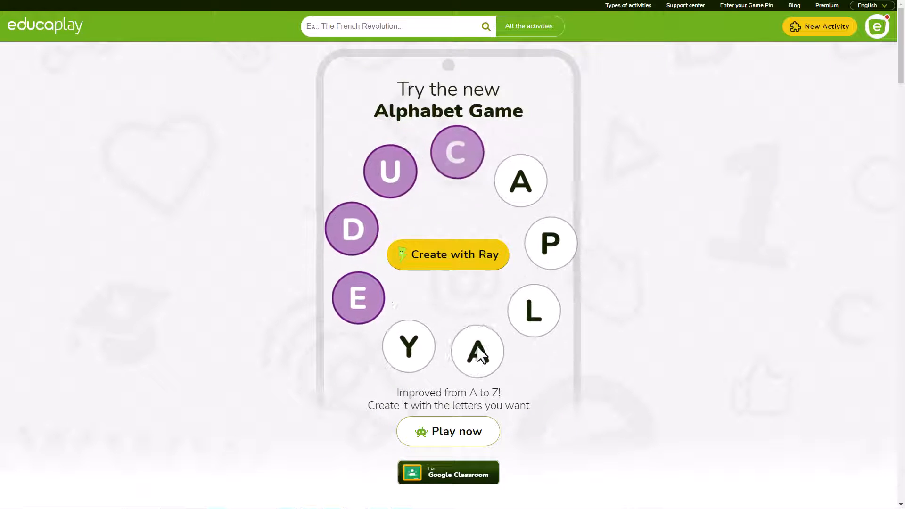
# Step: Create a new Quiz activity and have the AI generate it from the title 'The ecological foot'
pyautogui.click(801, 29)
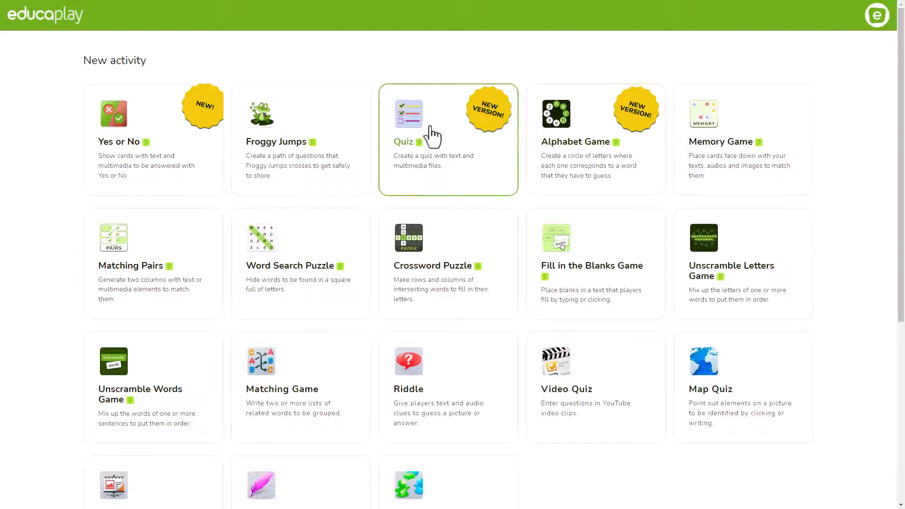
pyautogui.click(456, 155)
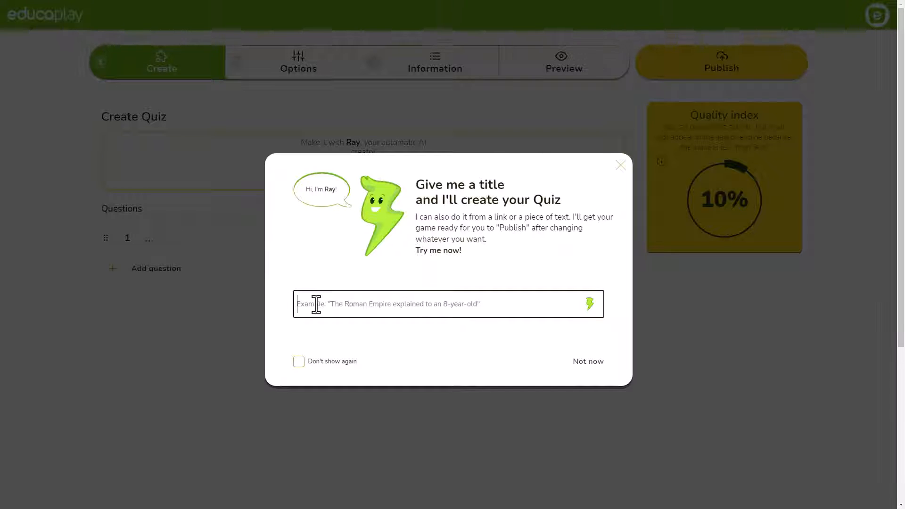
pyautogui.write('The eco')
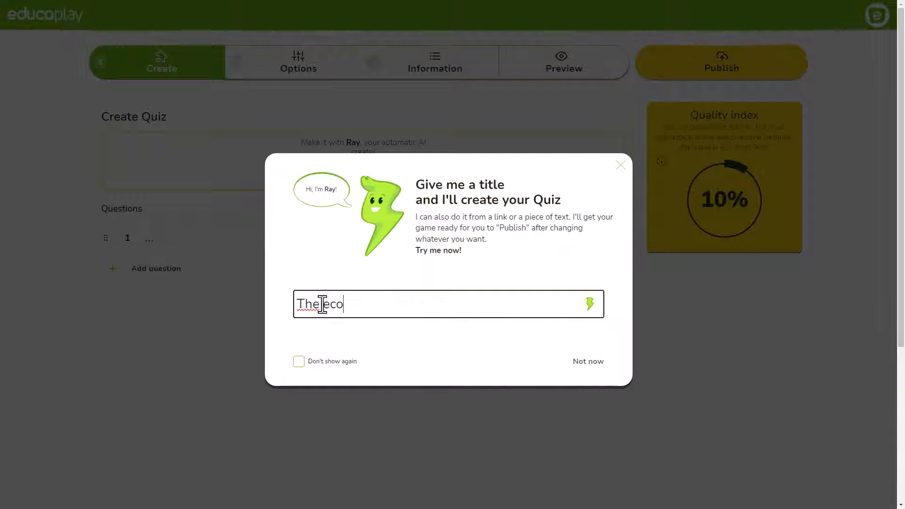
pyautogui.write('logical footprint')
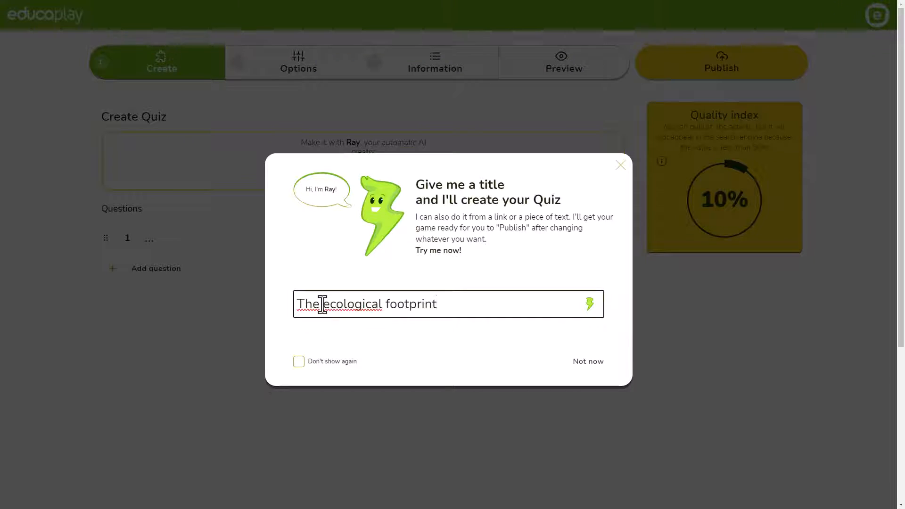
pyautogui.press('Return')
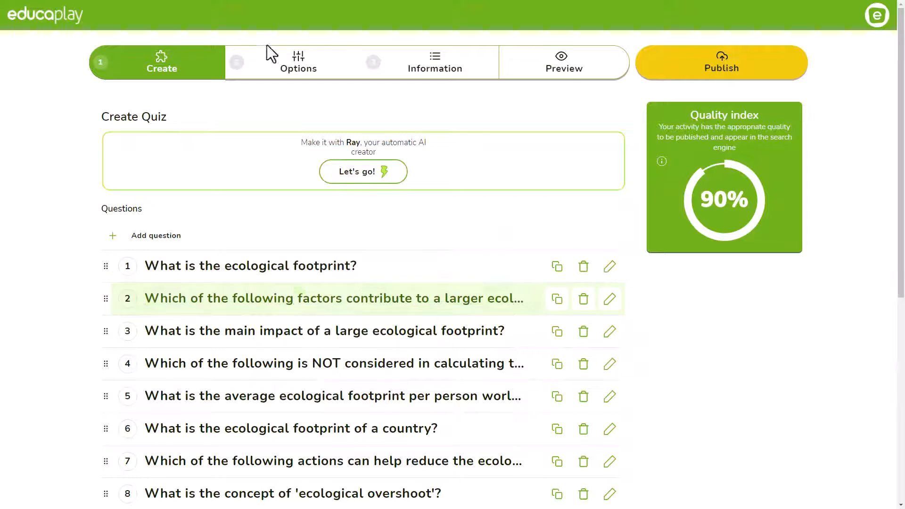
# Step: Delete answer C, the fuel-efficient car, from question 7 and publish the quiz
pyautogui.scroll(-2, 313, 228)
pyautogui.scroll(-3, 312, 228)
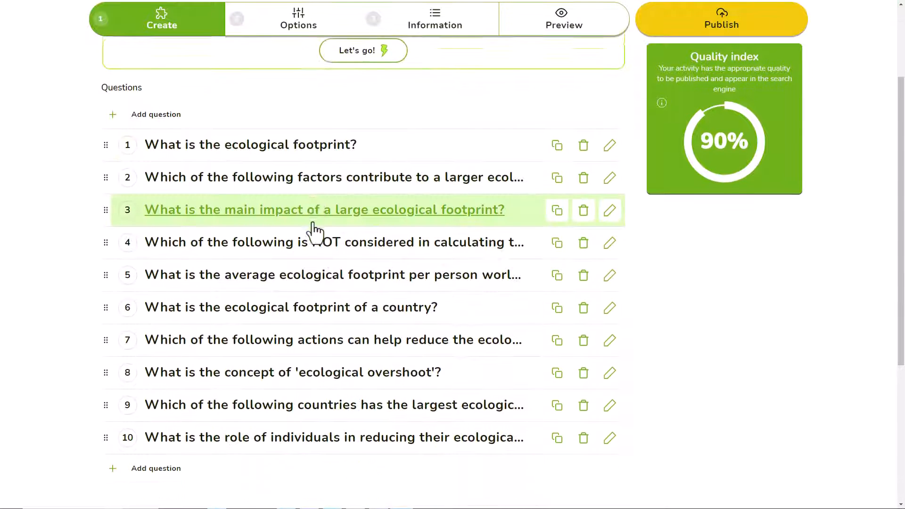
pyautogui.click(406, 329)
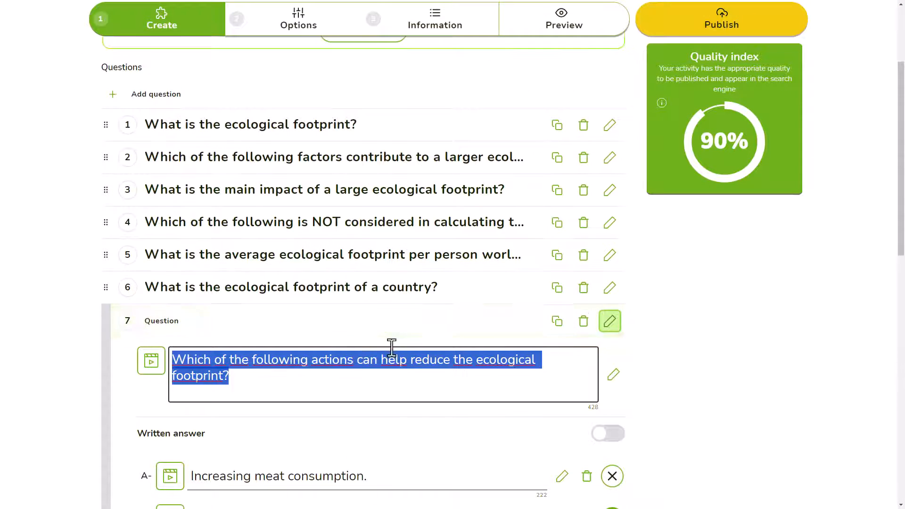
pyautogui.scroll(-5, 390, 346)
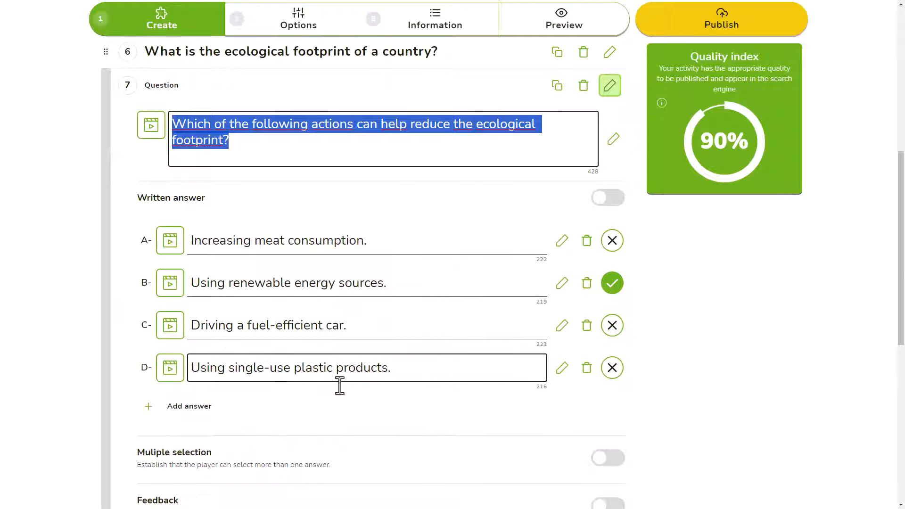
pyautogui.click(614, 306)
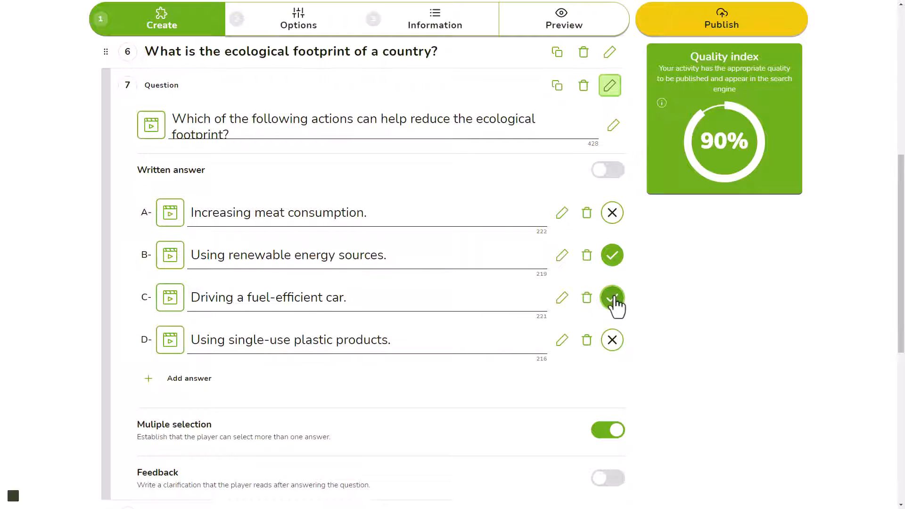
pyautogui.click(614, 306)
pyautogui.click(588, 300)
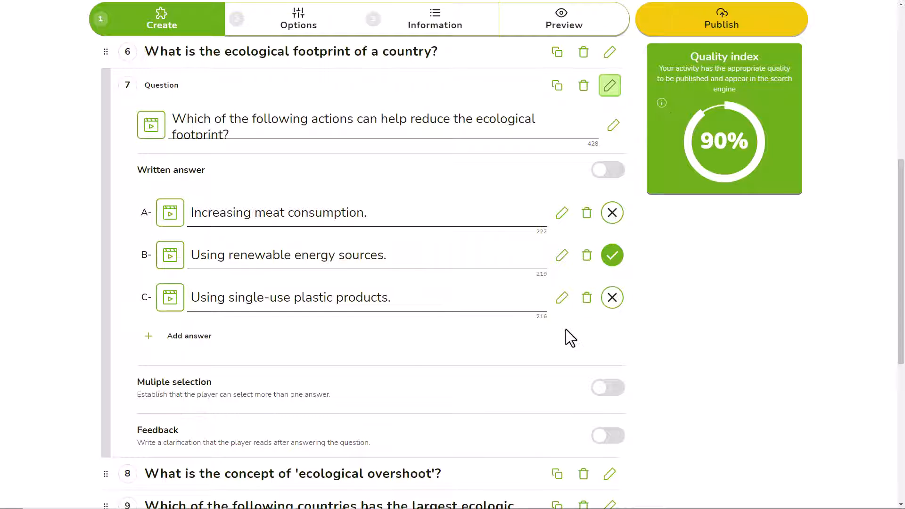
pyautogui.click(721, 28)
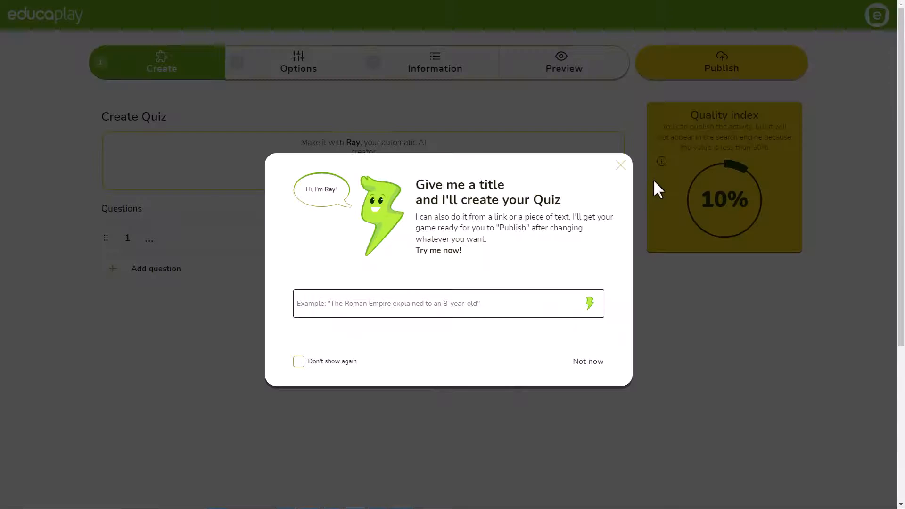
# Step: Paste an article into the AI creator to generate a quiz, then dismiss the prompt
pyautogui.hotkey('ctrl', 'v')
pyautogui.scroll(-1, 342, 198)
pyautogui.scroll(-6, 342, 197)
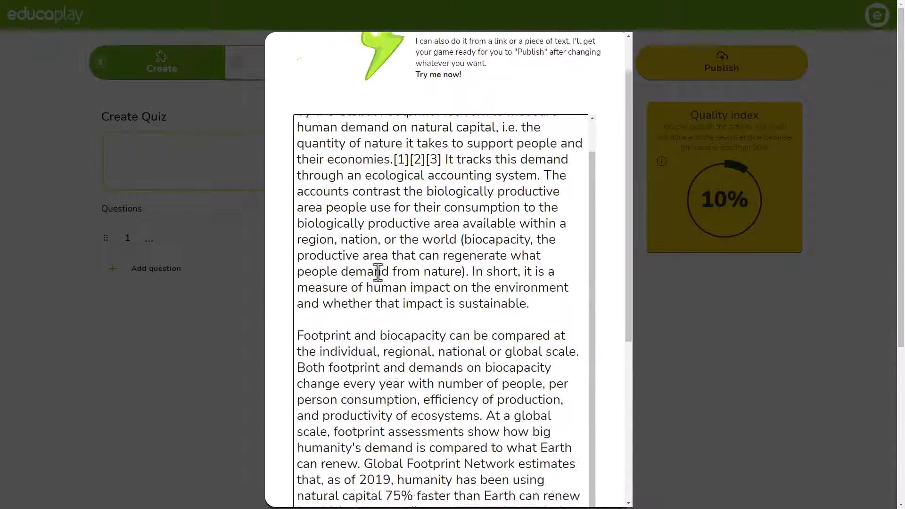
pyautogui.click(595, 309)
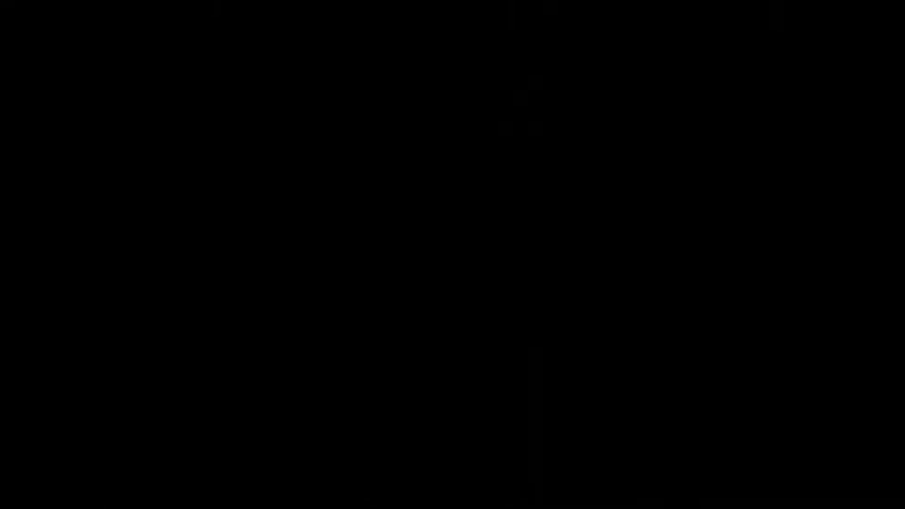
pyautogui.scroll(-2, 361, 226)
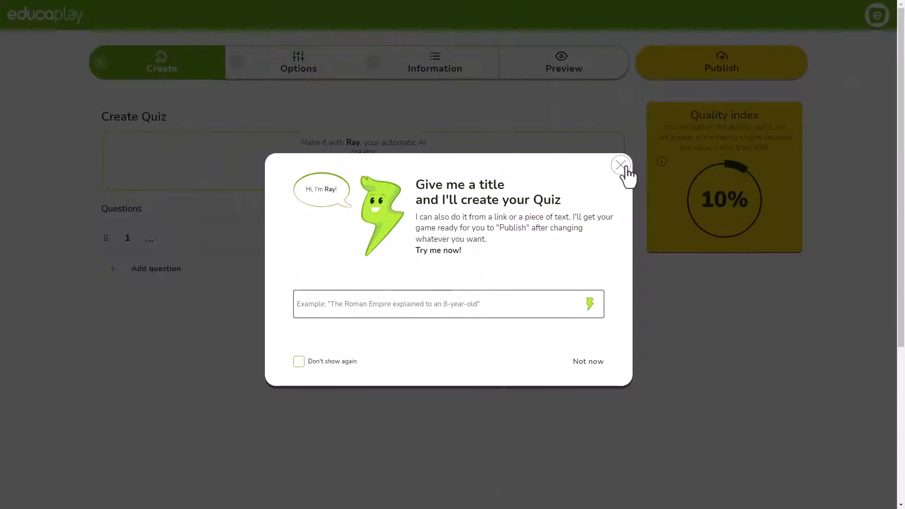
pyautogui.click(621, 170)
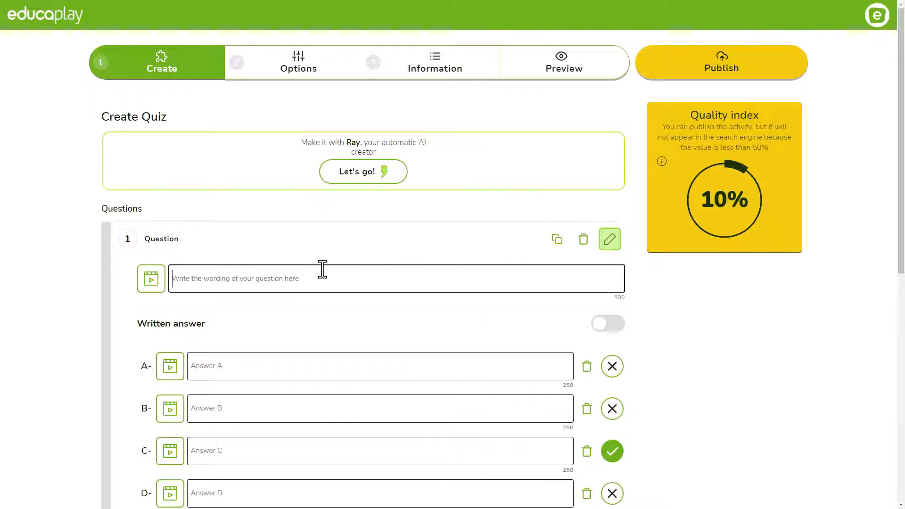
# Step: Write question 1 'Which one of these represents hydropower', with an image on answer A and audio on B
pyautogui.write('Which one of these represents hydropower?')
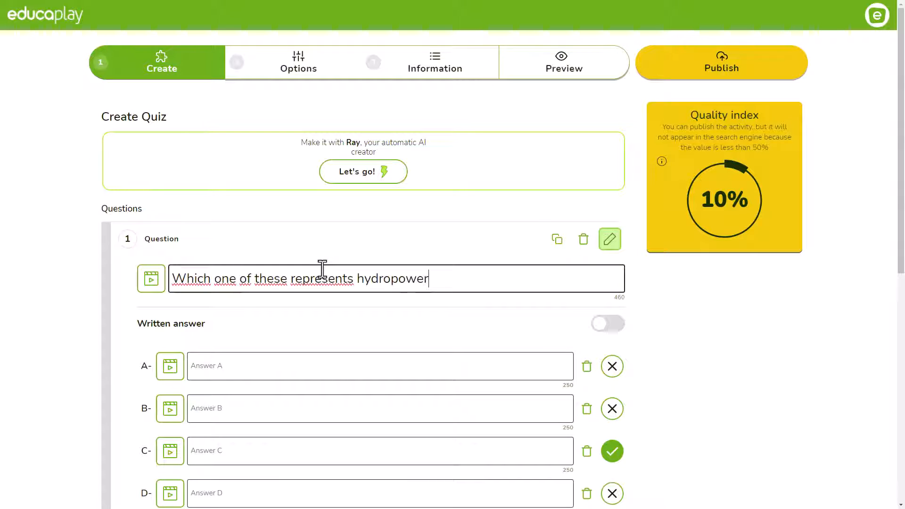
pyautogui.click(171, 370)
pyautogui.click(684, 405)
pyautogui.click(169, 412)
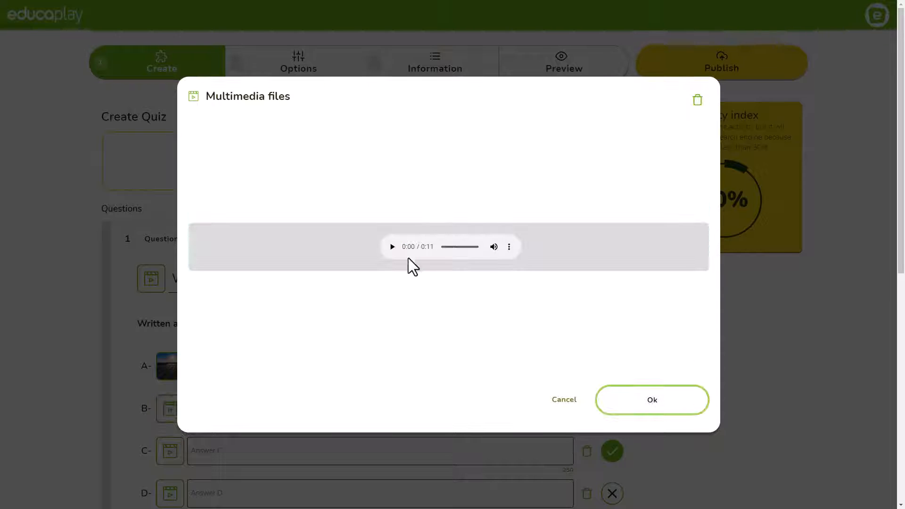
pyautogui.click(397, 245)
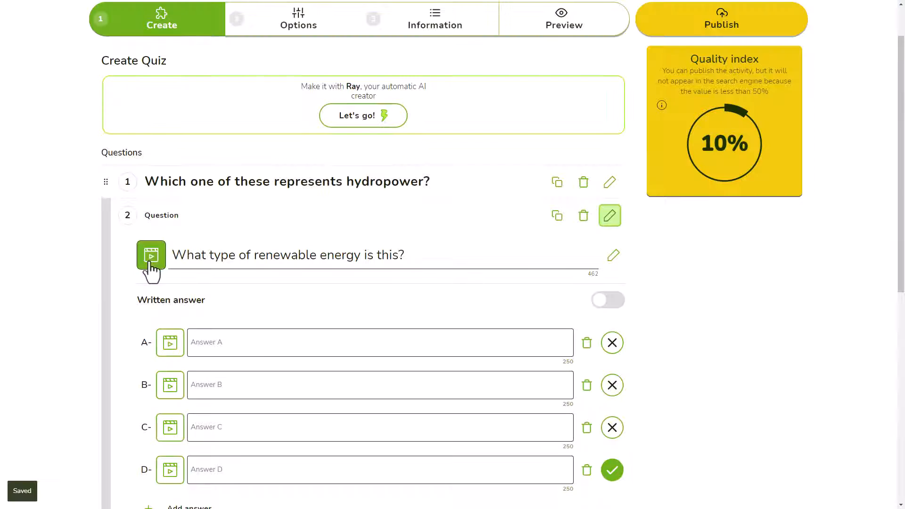
# Step: Attach the wind turbine YouTube video link to question 2
pyautogui.click(151, 269)
pyautogui.click(672, 101)
pyautogui.write('https://www.youtube.com/watch?v=4do1-H-XKVM')
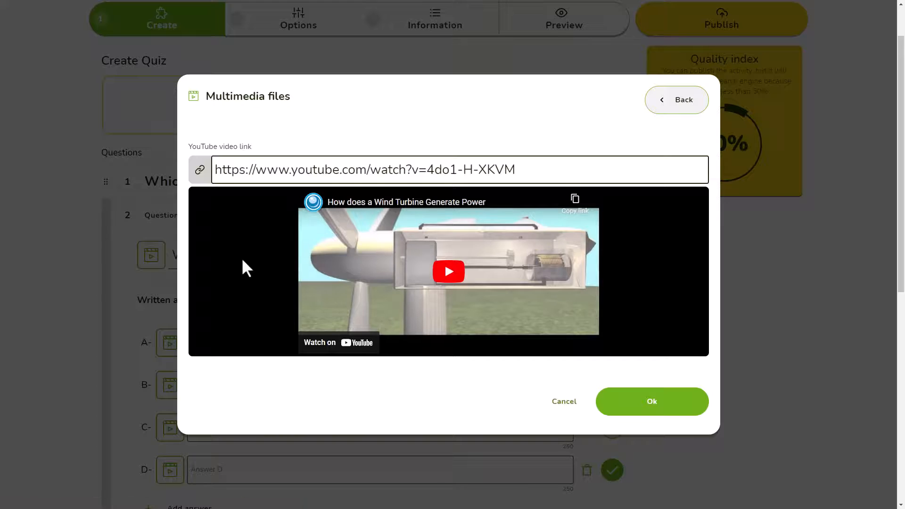
pyautogui.click(672, 412)
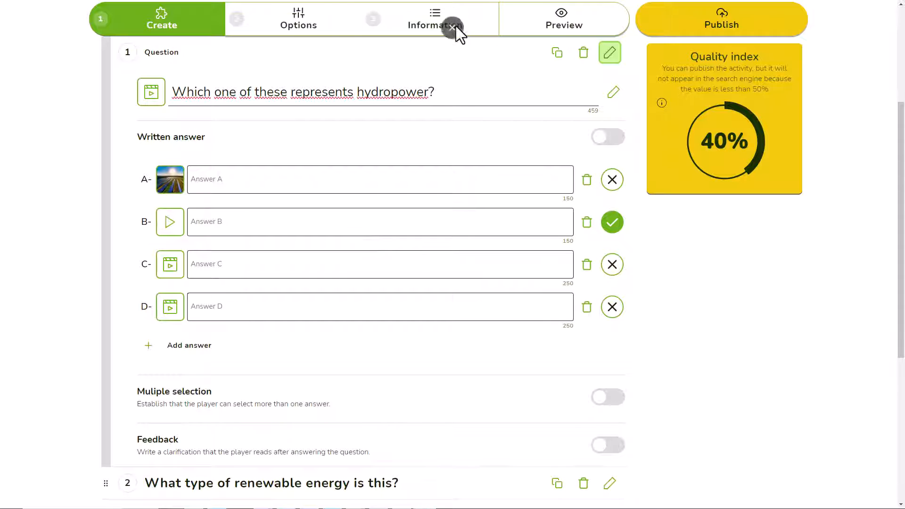
pyautogui.click(438, 29)
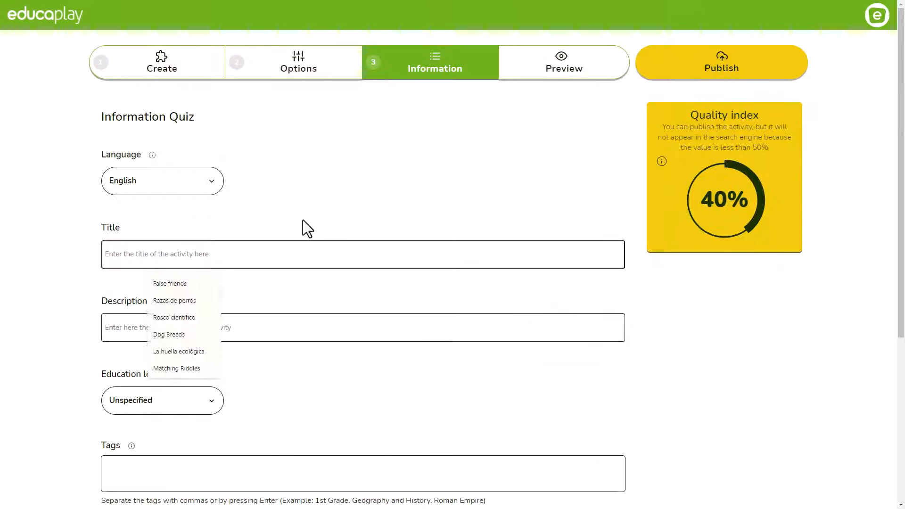
# Step: Title it 'The ecological footprint', describe it 'Do you know enough about ecology to pass this quiz?', publish and view it
pyautogui.write('The ecological footprint')
pyautogui.press('Tab')
pyautogui.write('D')
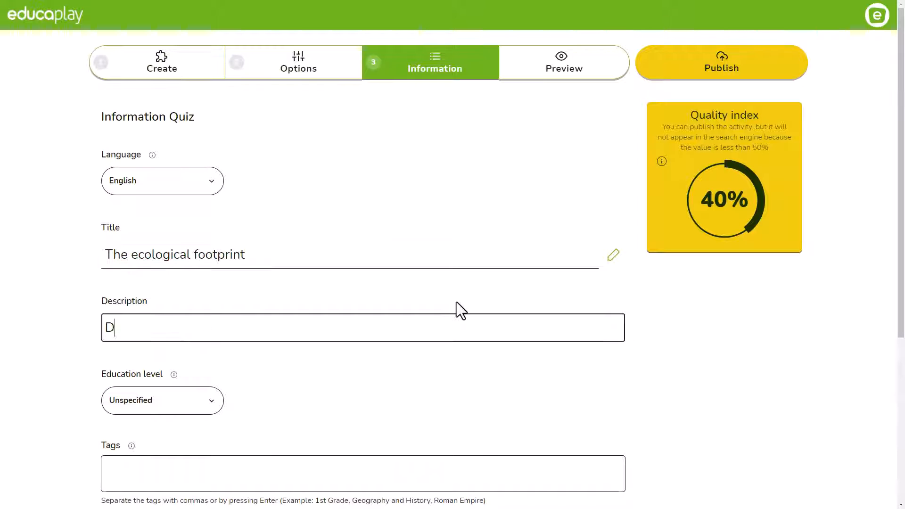
pyautogui.write('o you know enough about ecology to pass this quiz?')
pyautogui.click(720, 44)
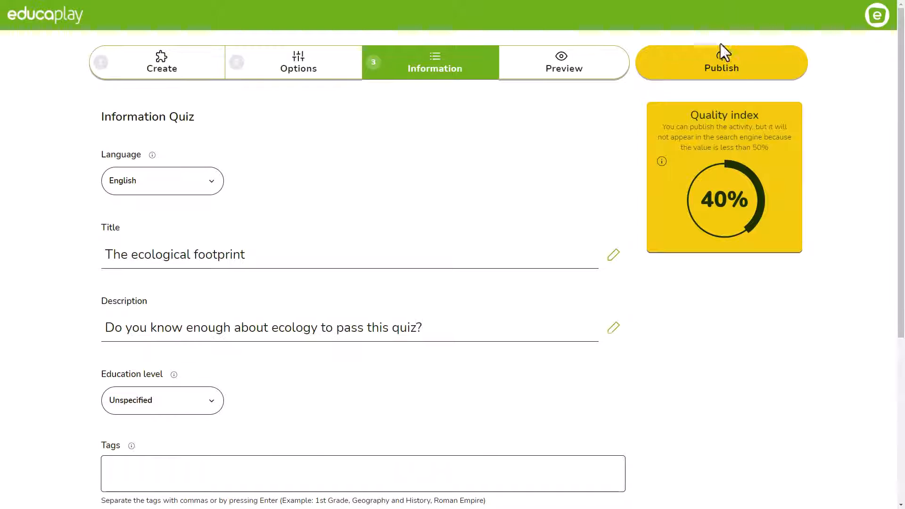
pyautogui.click(731, 75)
pyautogui.click(460, 145)
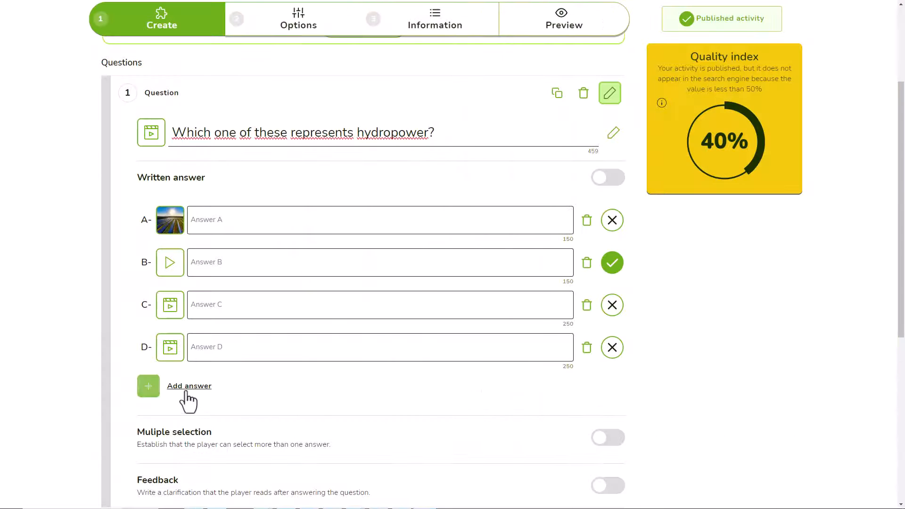
# Step: Trim question 1 to just answers A and B by deleting rows C, D and E
pyautogui.click(181, 391)
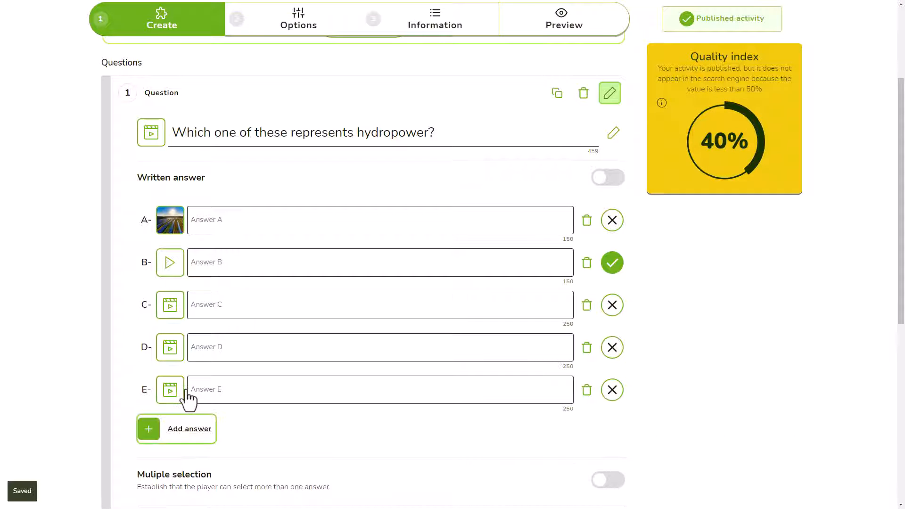
pyautogui.click(587, 390)
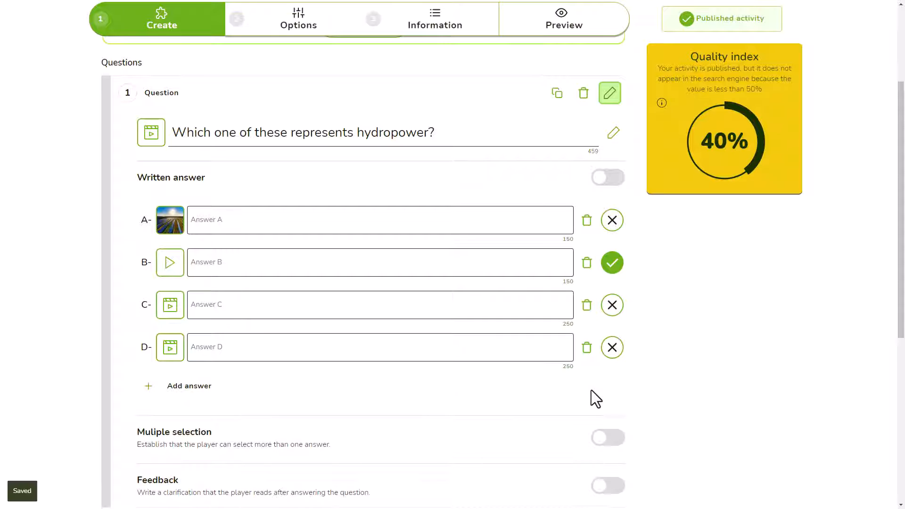
pyautogui.click(587, 348)
pyautogui.click(586, 305)
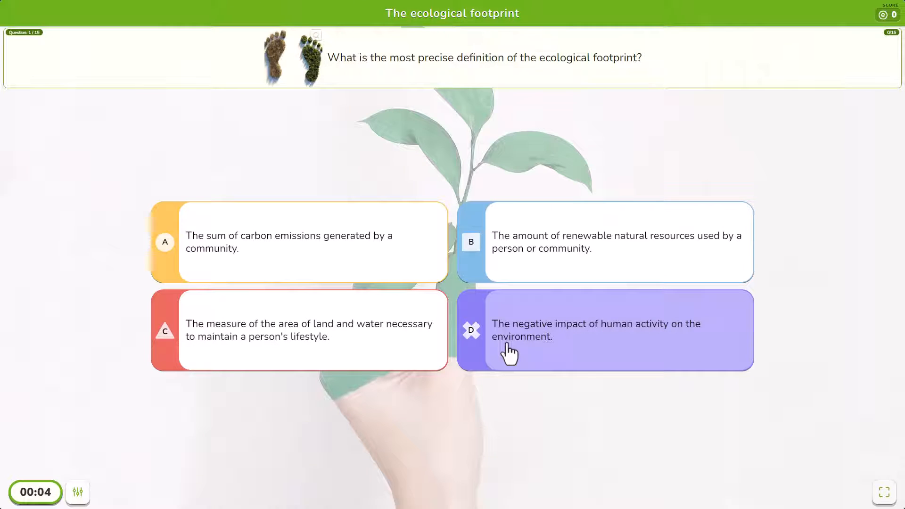
# Step: Mark question 3's answer B correct too and test picking work-from-home and printing in preview
pyautogui.click(508, 353)
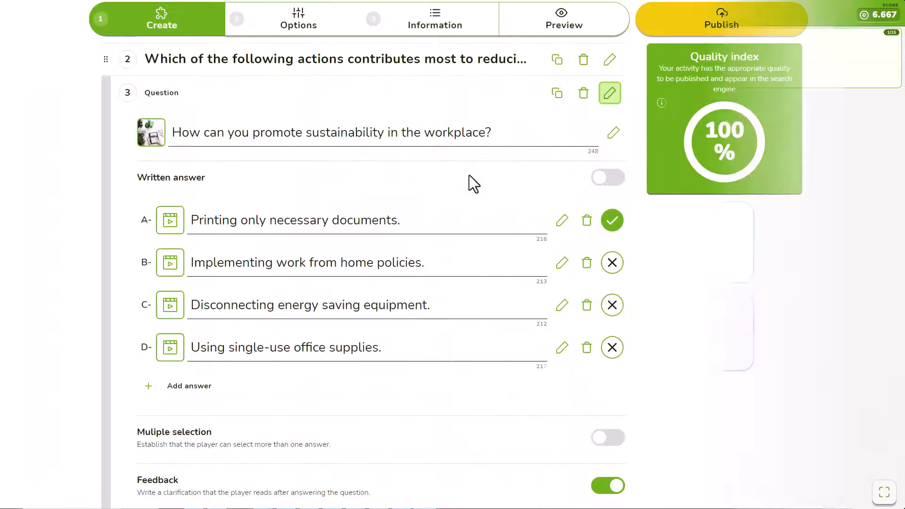
pyautogui.click(611, 261)
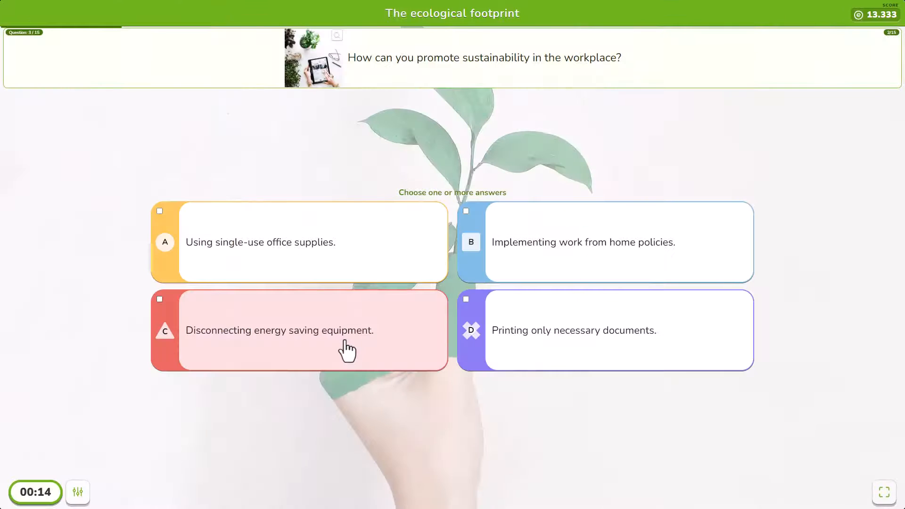
pyautogui.click(529, 265)
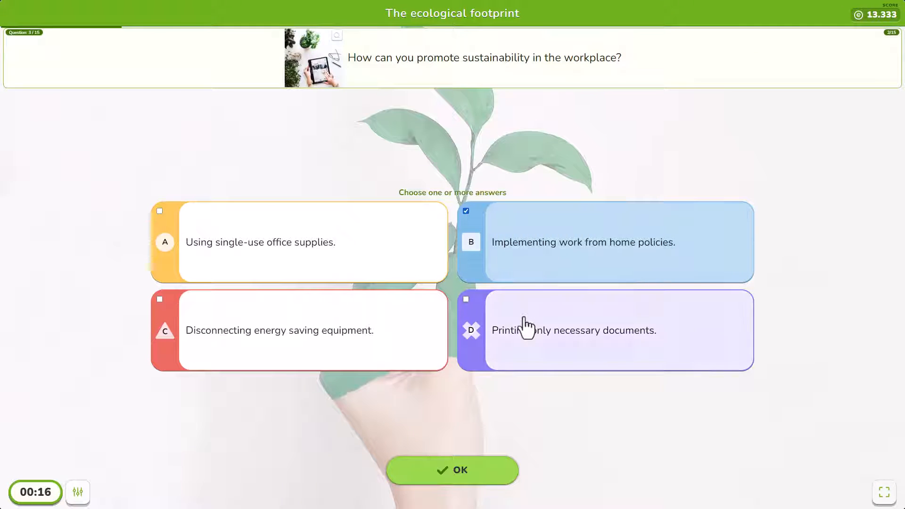
pyautogui.click(529, 323)
pyautogui.click(471, 464)
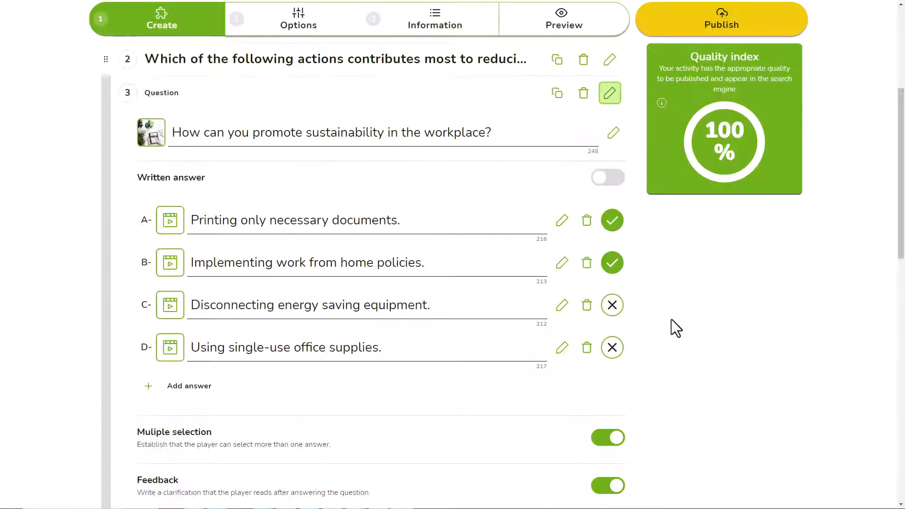
# Step: Leave only the printing answer correct with multiple selection on, then submit printing in preview
pyautogui.click(612, 263)
pyautogui.click(607, 437)
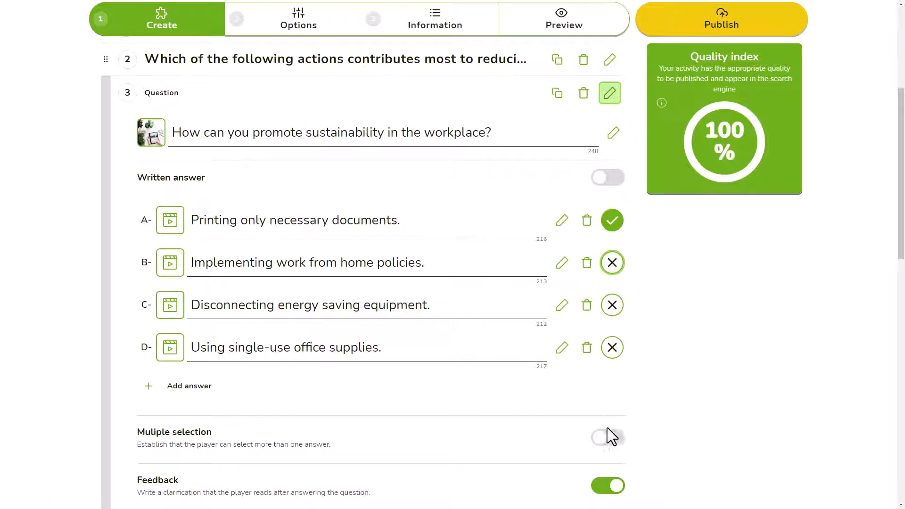
pyautogui.click(612, 263)
pyautogui.click(605, 441)
pyautogui.click(614, 264)
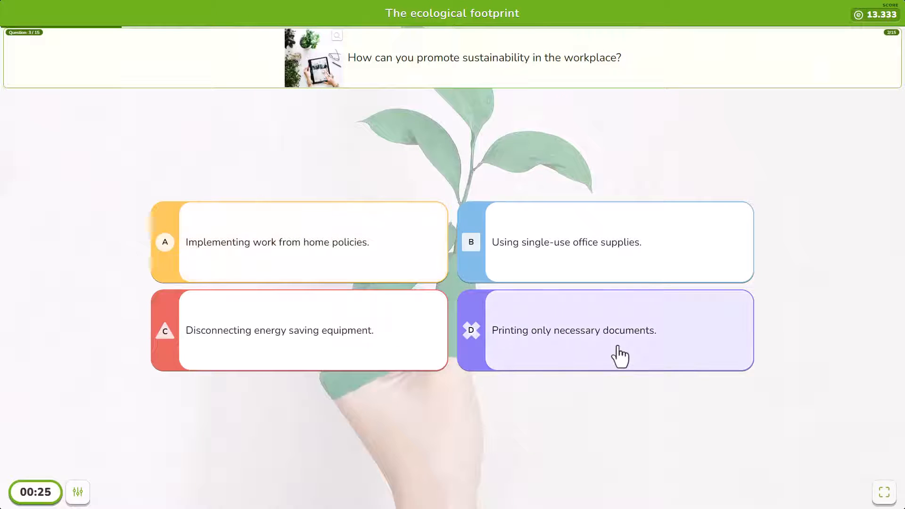
pyautogui.click(620, 357)
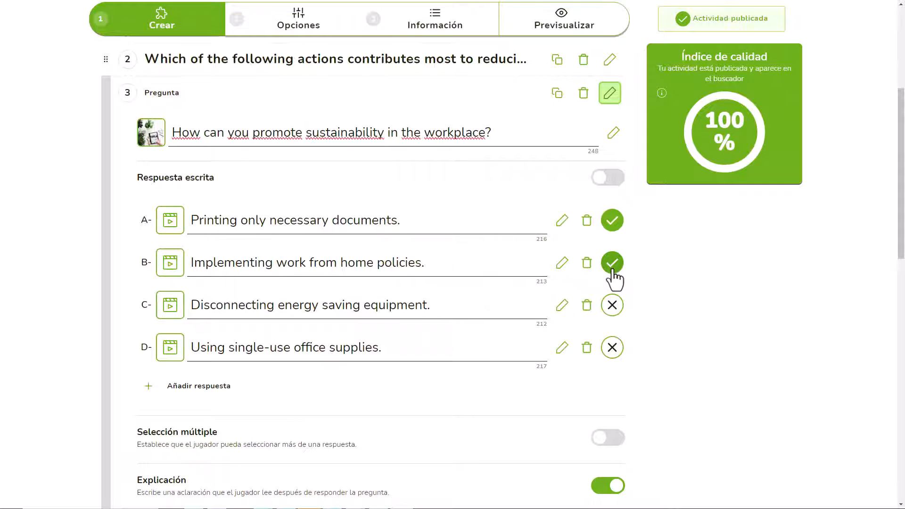
pyautogui.click(613, 266)
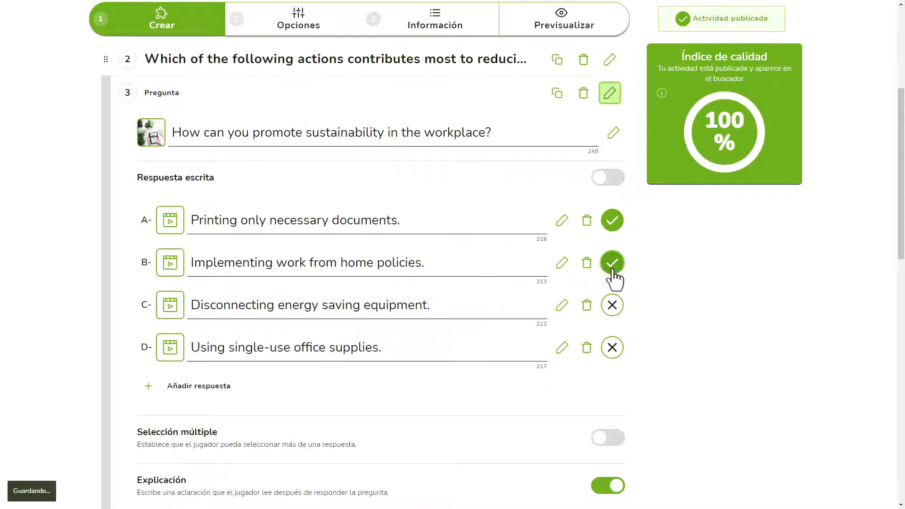
pyautogui.click(610, 439)
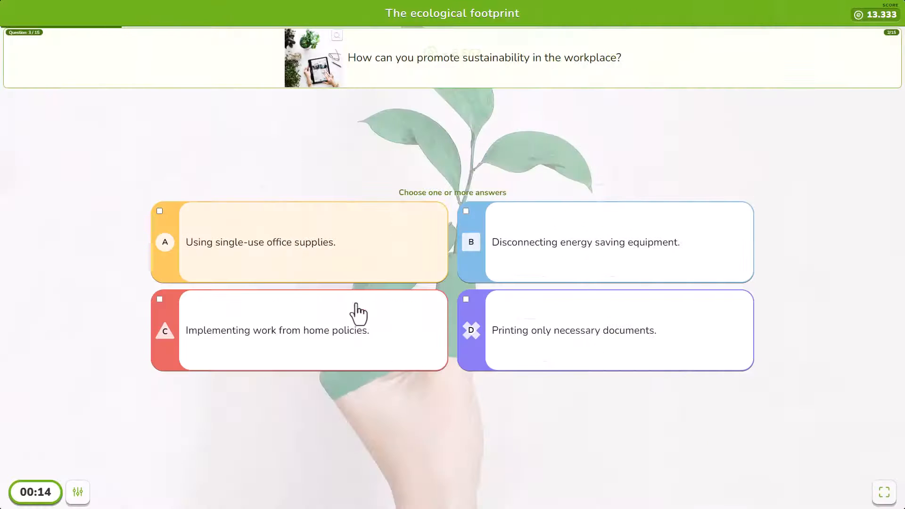
pyautogui.click(592, 334)
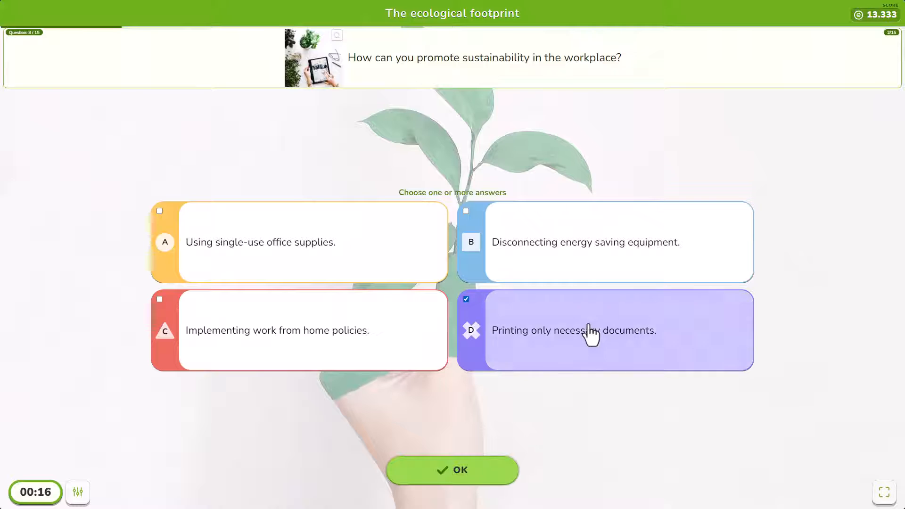
pyautogui.click(470, 470)
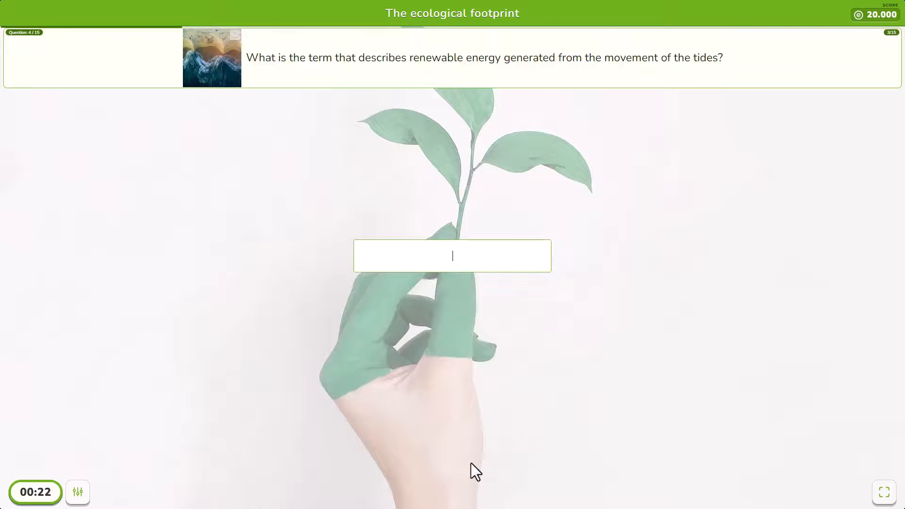
# Step: Make question 4 a written answer accepting 'Tidal power', 'Tidal energy' and 'Tidal'
pyautogui.write('Tidal energy')
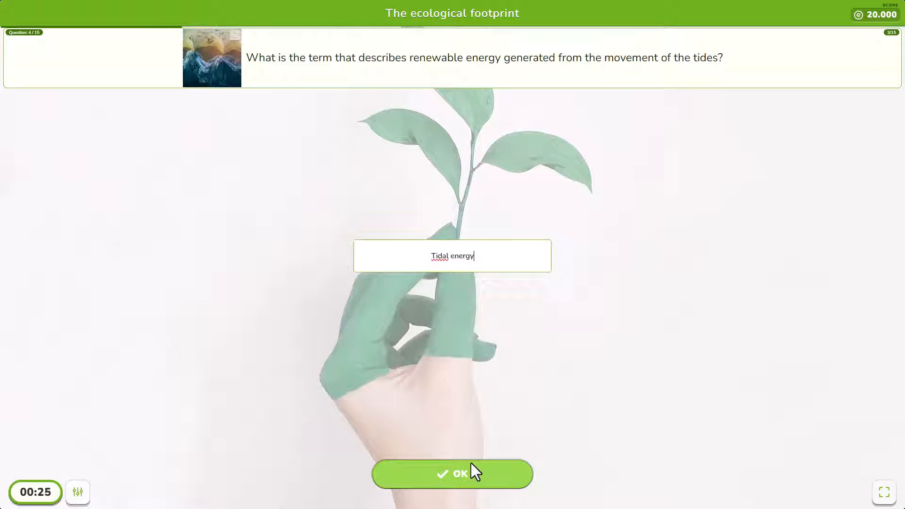
pyautogui.click(470, 463)
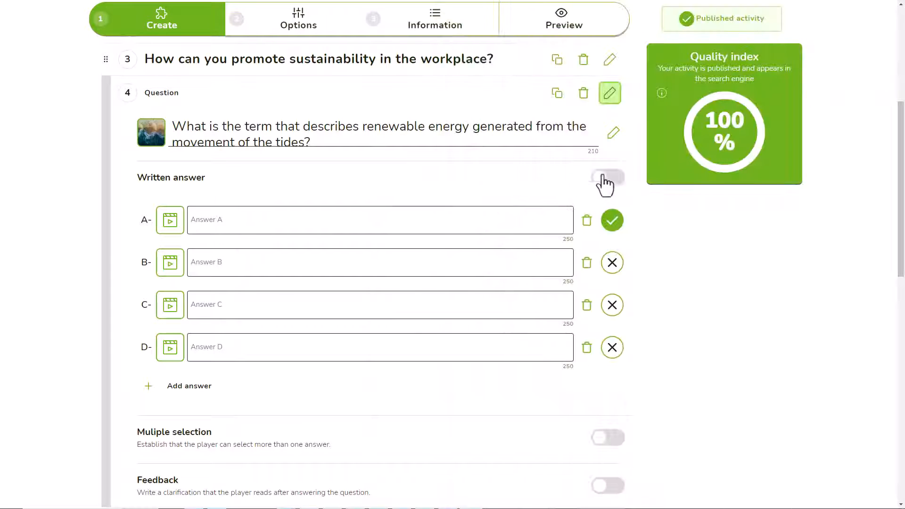
pyautogui.click(608, 178)
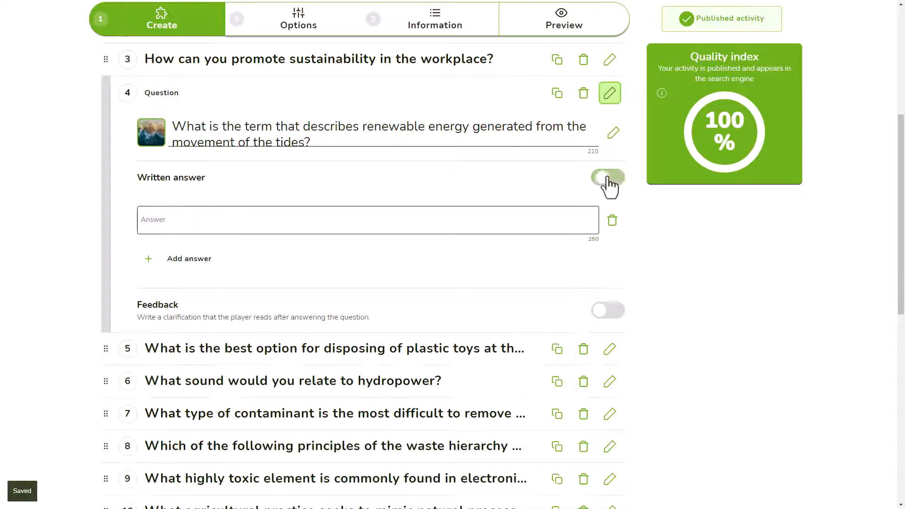
pyautogui.click(404, 221)
pyautogui.write('Tidal power')
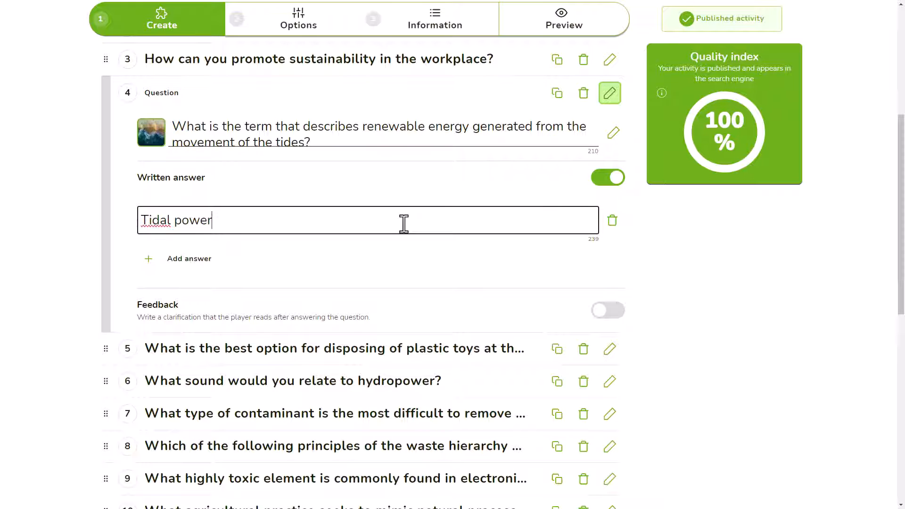
pyautogui.click(189, 260)
pyautogui.write('Tidal energy')
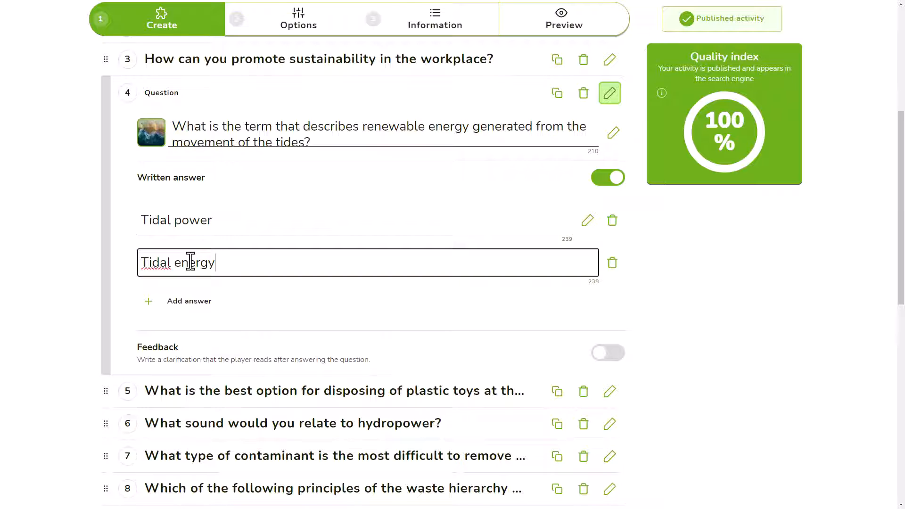
pyautogui.click(200, 304)
pyautogui.write('Tidal')
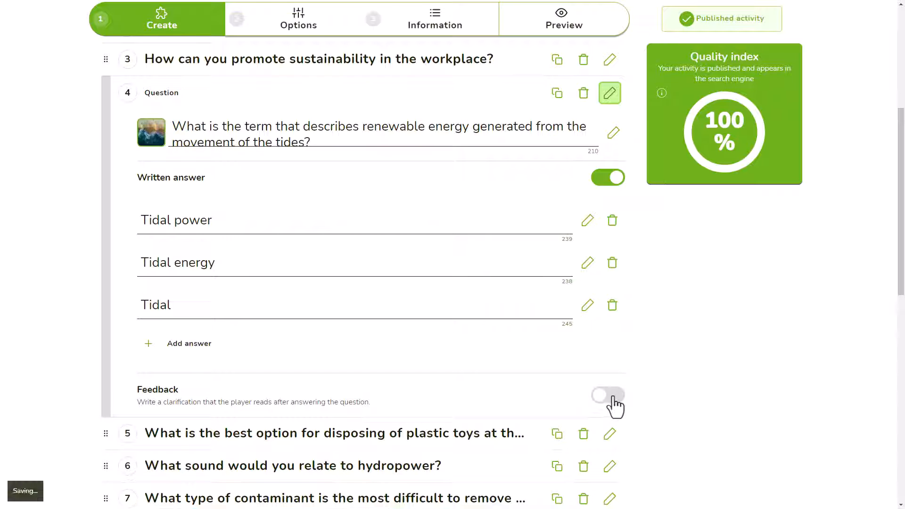
# Step: Turn on question 4 feedback noting tidal energy shouldn't be confused with wave energy
pyautogui.click(614, 404)
pyautogui.click(166, 431)
pyautogui.write('It')
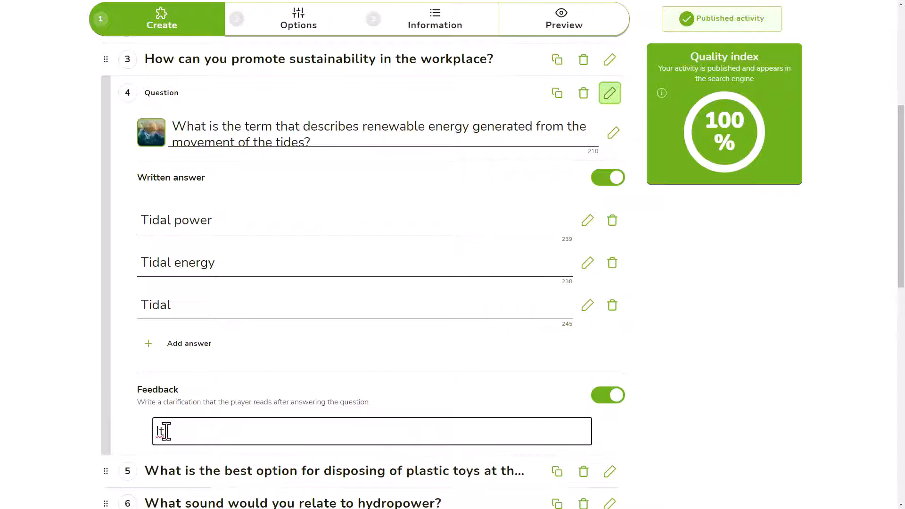
pyautogui.write(" should not be confused with the energy generated from waves. That's wav")
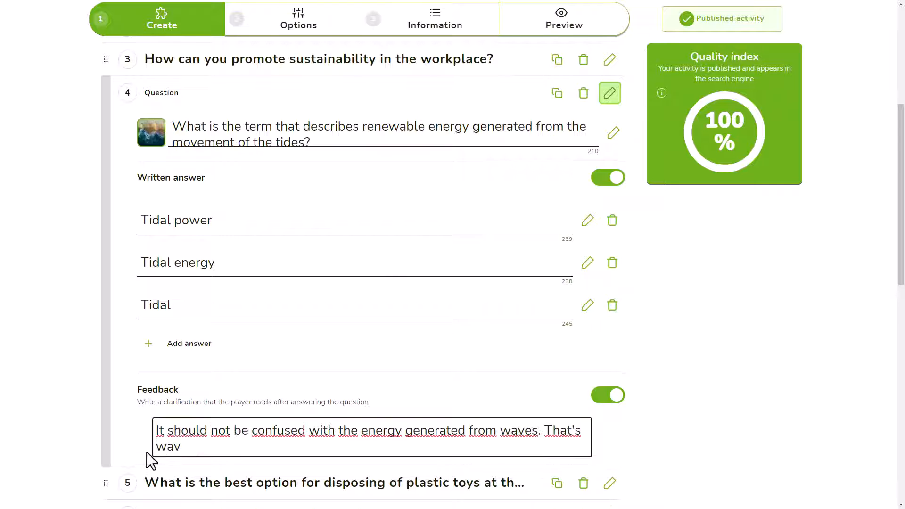
pyautogui.write('e energy.')
pyautogui.press('Return')
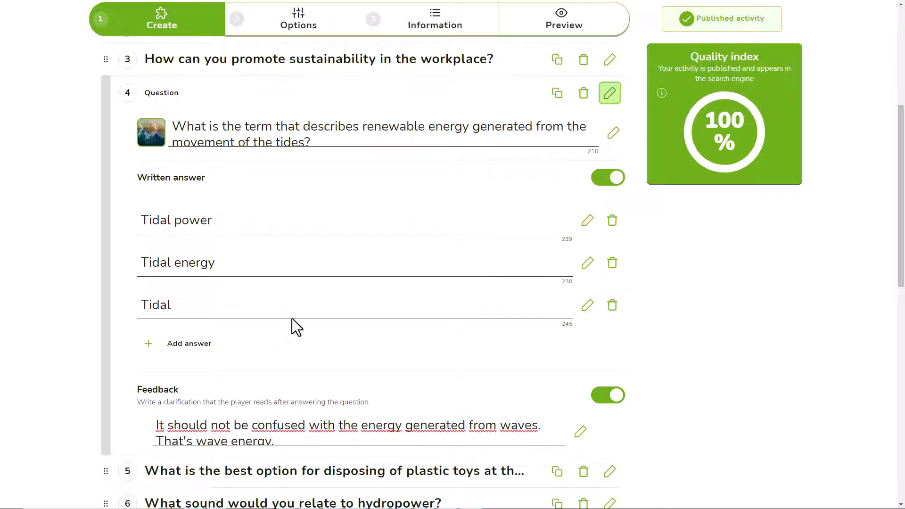
pyautogui.click(325, 21)
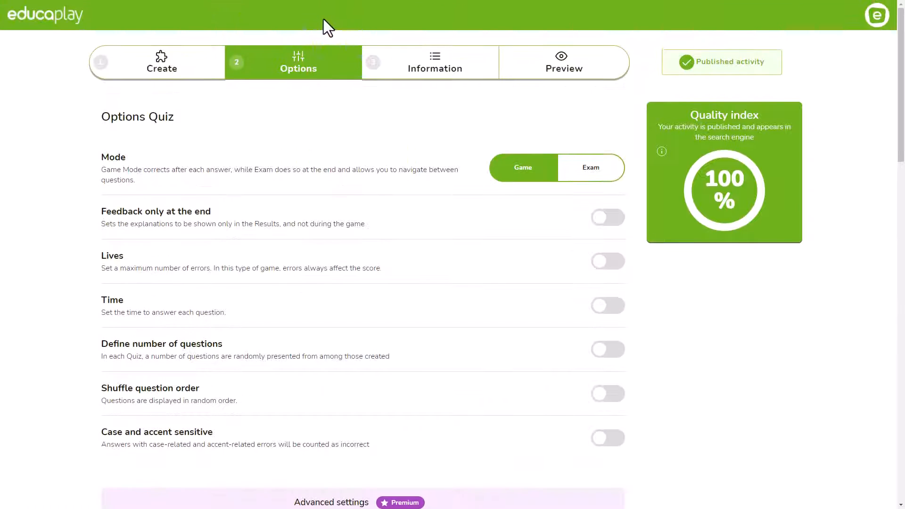
# Step: Switch between Game and Exam modes, playing the preview through to exam submission
pyautogui.click(583, 170)
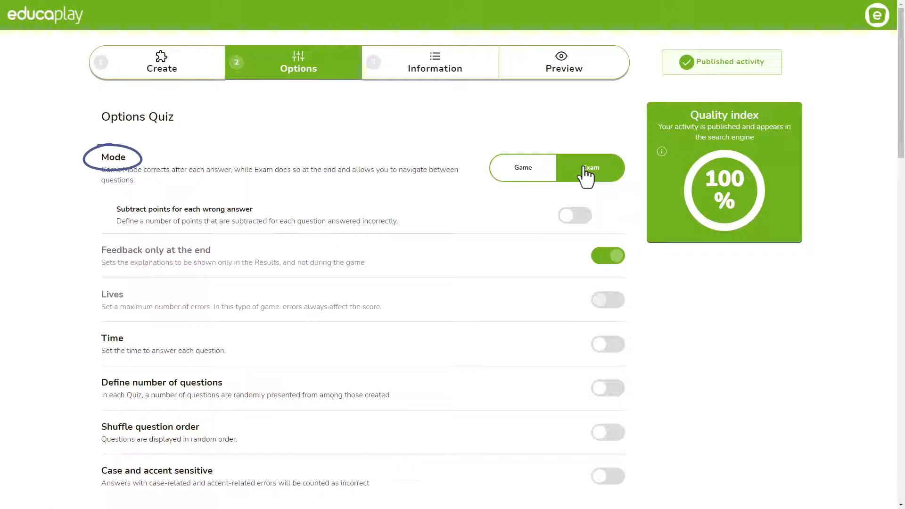
pyautogui.click(529, 176)
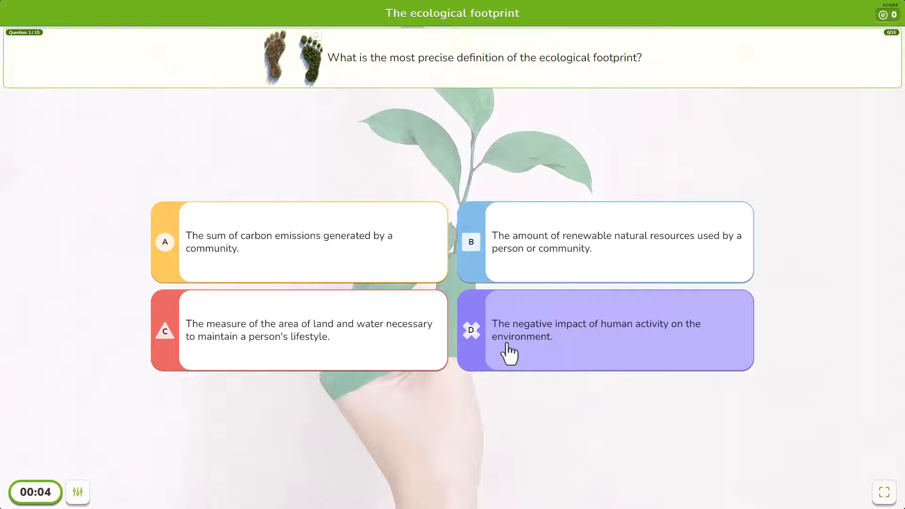
pyautogui.click(509, 354)
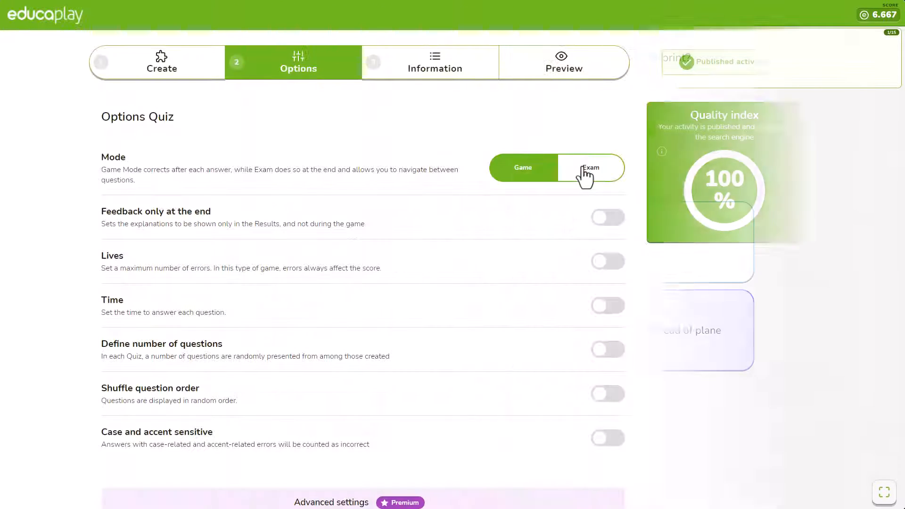
pyautogui.click(586, 174)
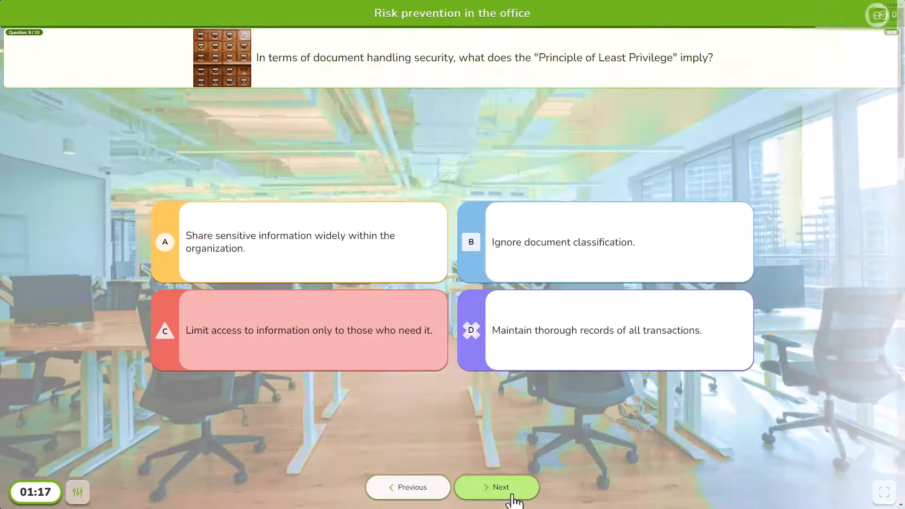
pyautogui.click(499, 487)
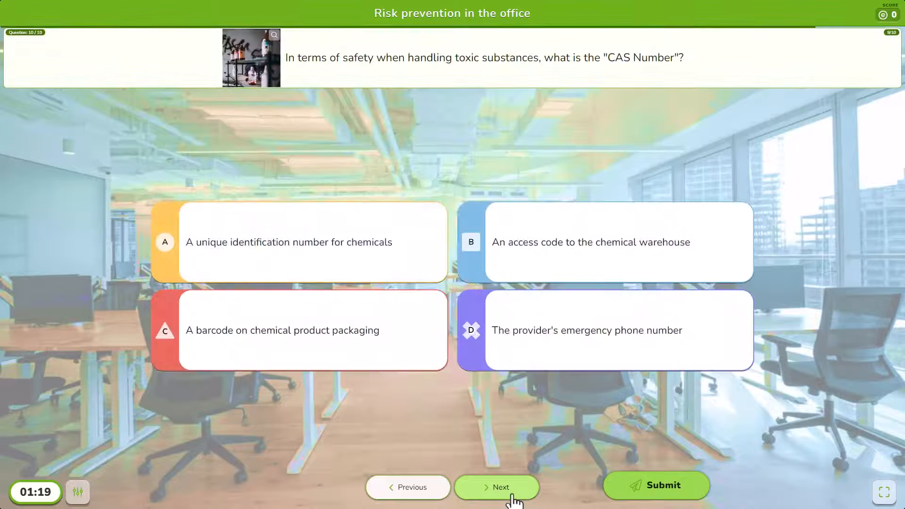
pyautogui.click(649, 493)
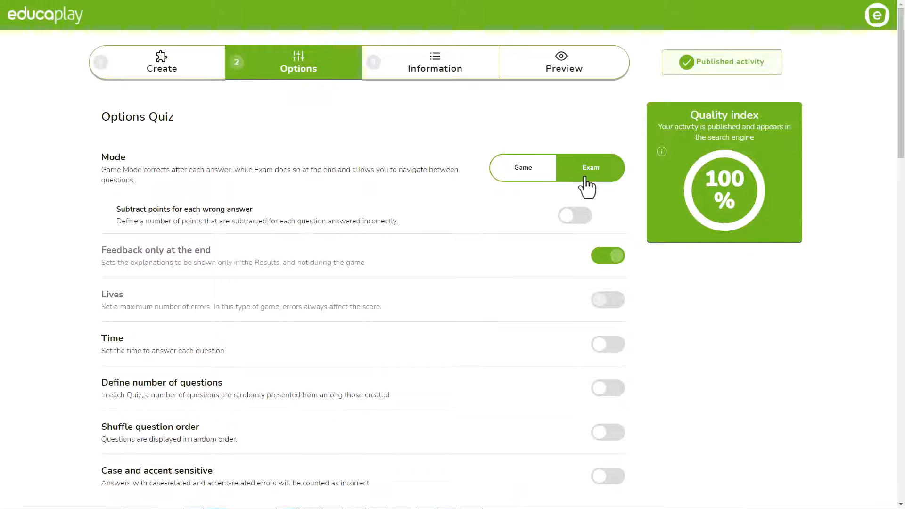
# Step: Turn on subtracting 4 points for each wrong answer
pyautogui.click(576, 217)
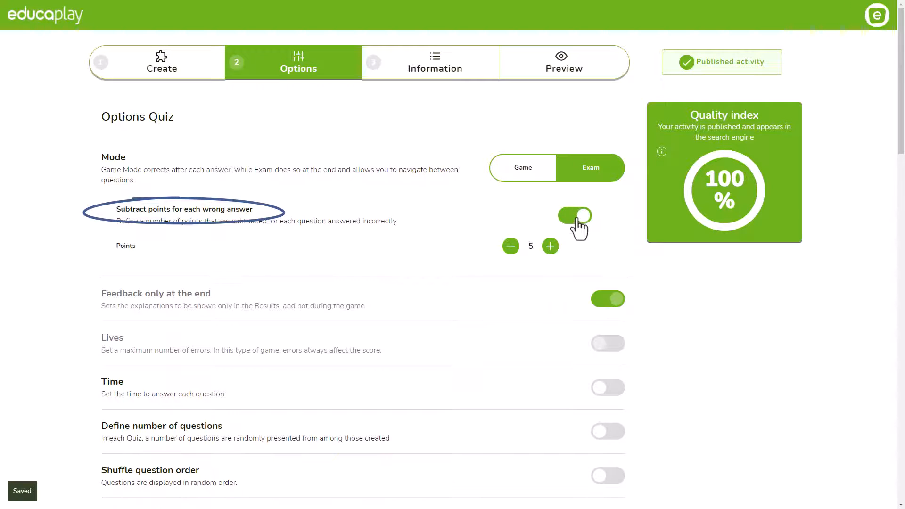
pyautogui.click(511, 246)
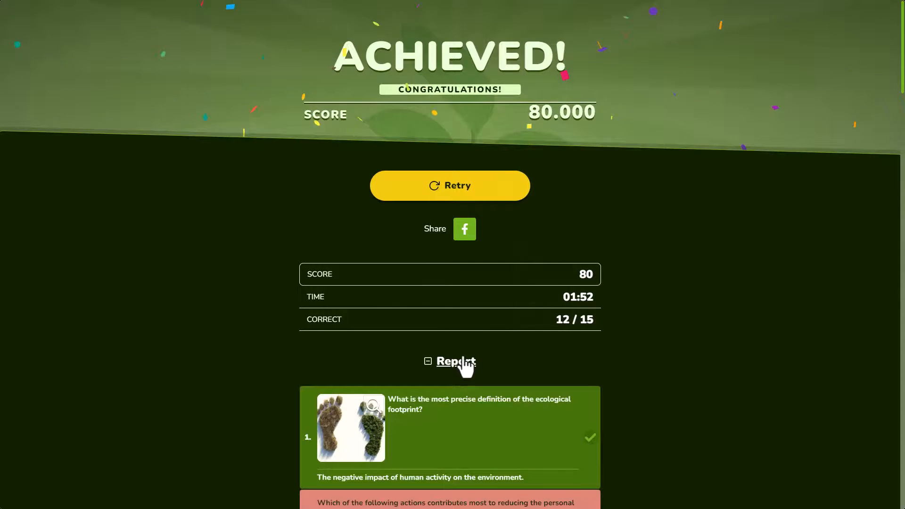
pyautogui.scroll(-9, 464, 363)
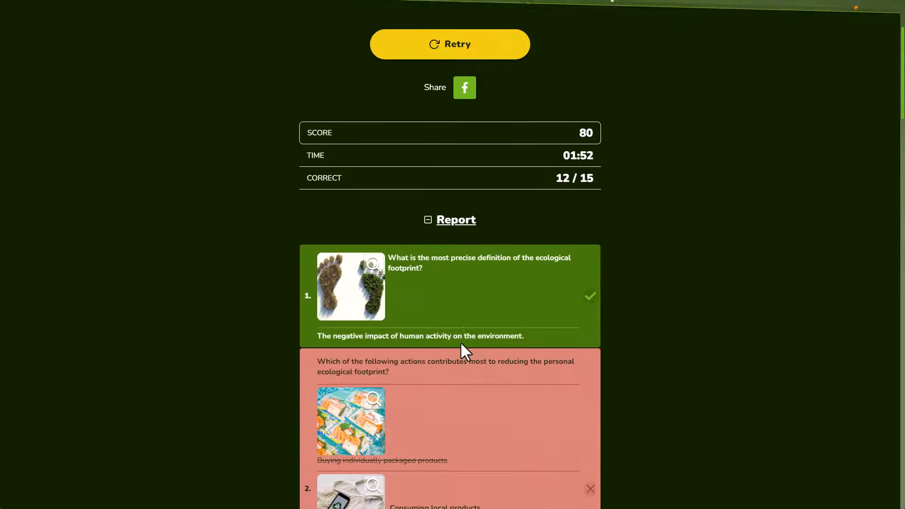
# Step: Try answer D in the Game-mode preview and switch on Feedback only at the end
pyautogui.moveTo(486, 335); pyautogui.dragTo(320, 273)
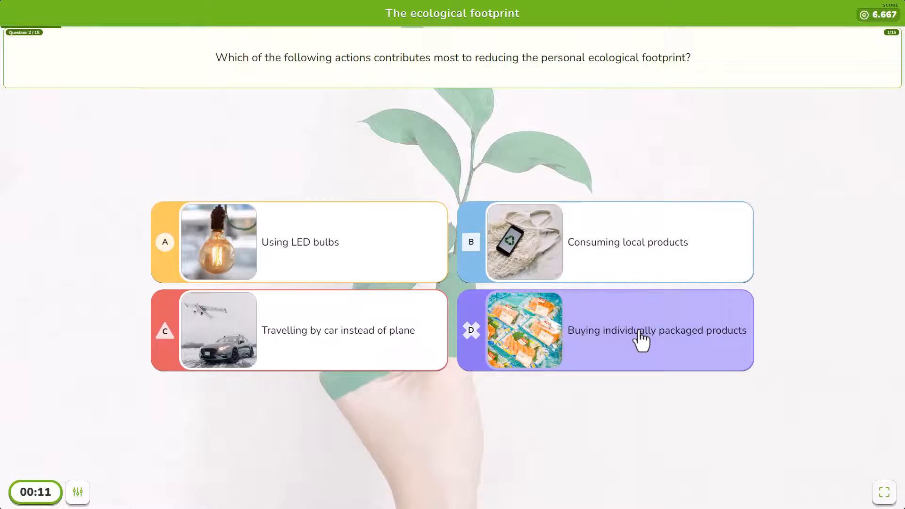
pyautogui.click(639, 335)
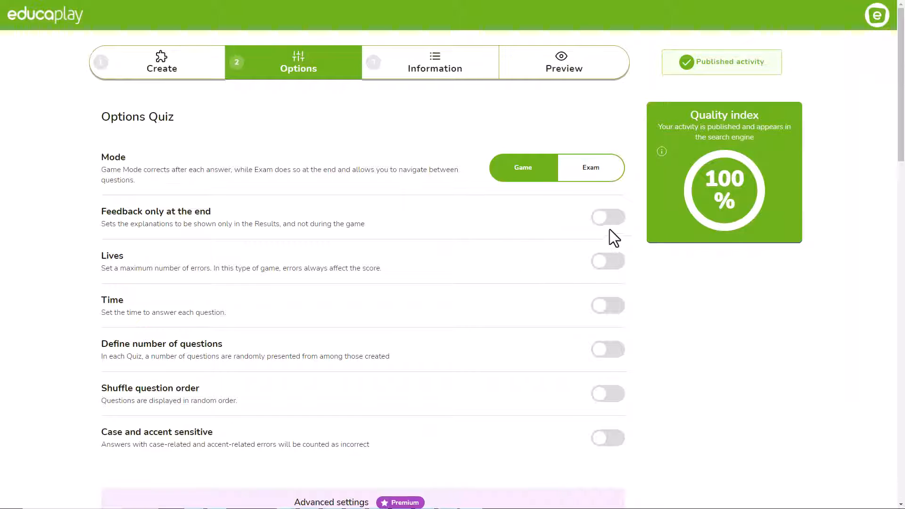
pyautogui.click(612, 220)
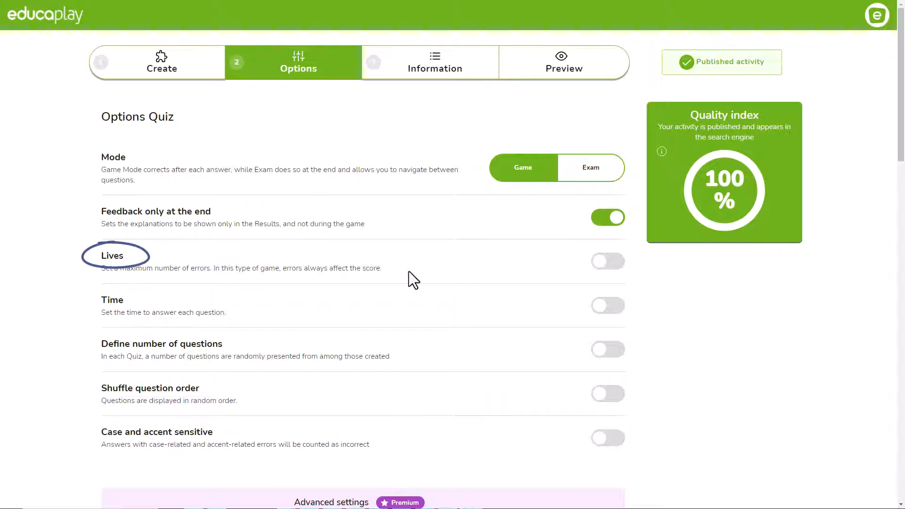
# Step: Enable 3 lives and a 20-second time limit per question
pyautogui.click(615, 266)
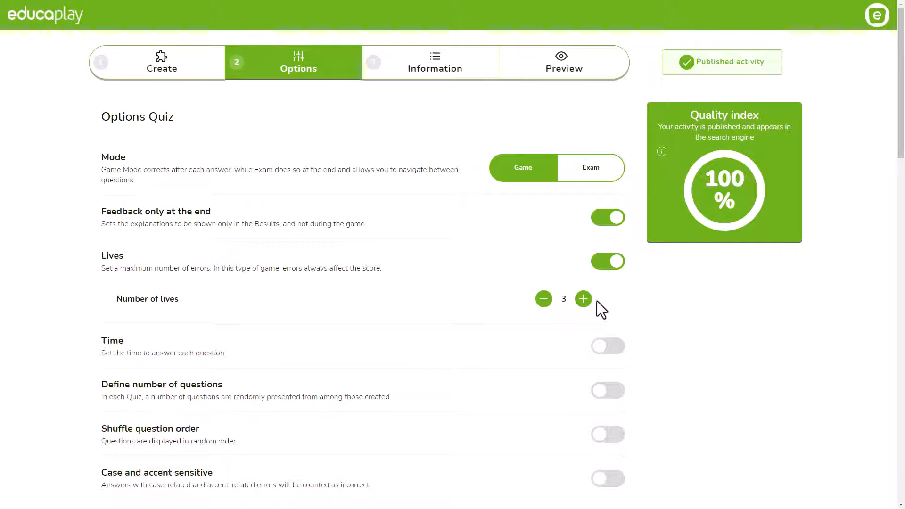
pyautogui.click(583, 302)
pyautogui.click(584, 301)
pyautogui.click(542, 306)
pyautogui.click(543, 305)
pyautogui.click(607, 350)
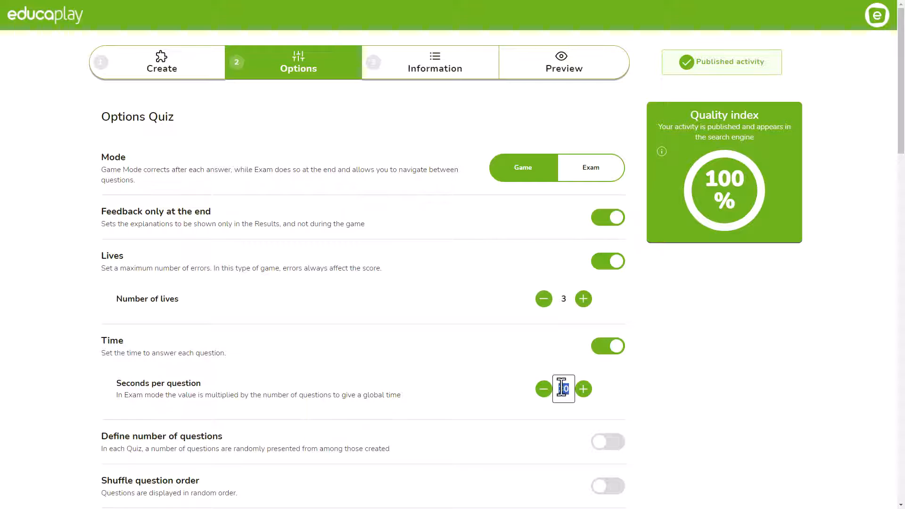
pyautogui.click(637, 382)
pyautogui.scroll(-4, 621, 373)
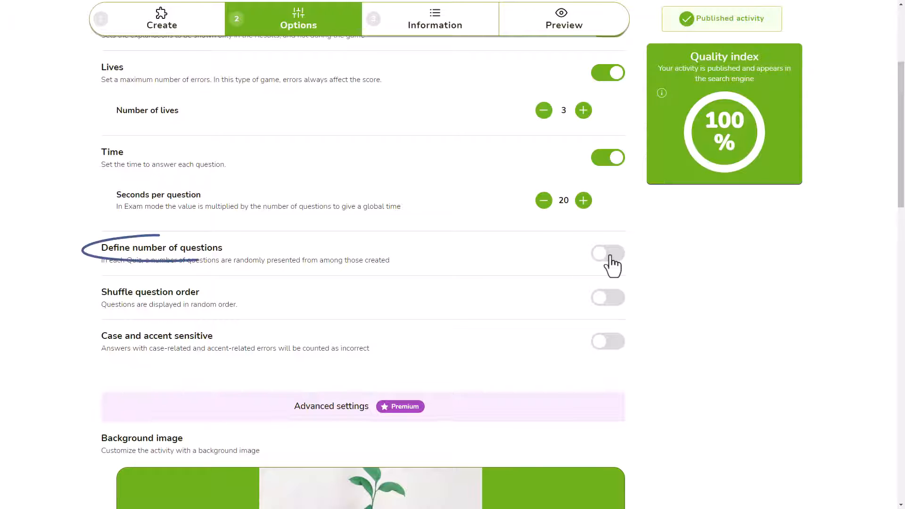
# Step: Try limiting questions per game to 13–14, then turn the question-count limit back off
pyautogui.click(610, 257)
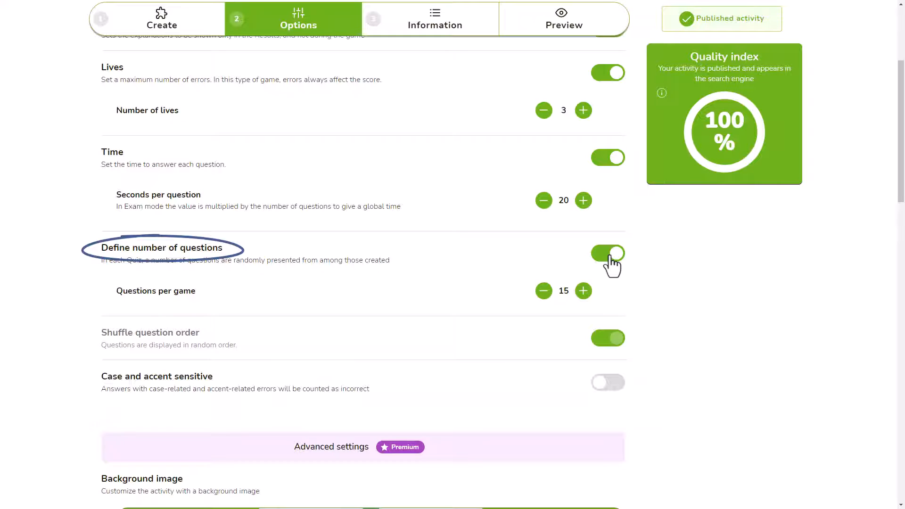
pyautogui.click(543, 291)
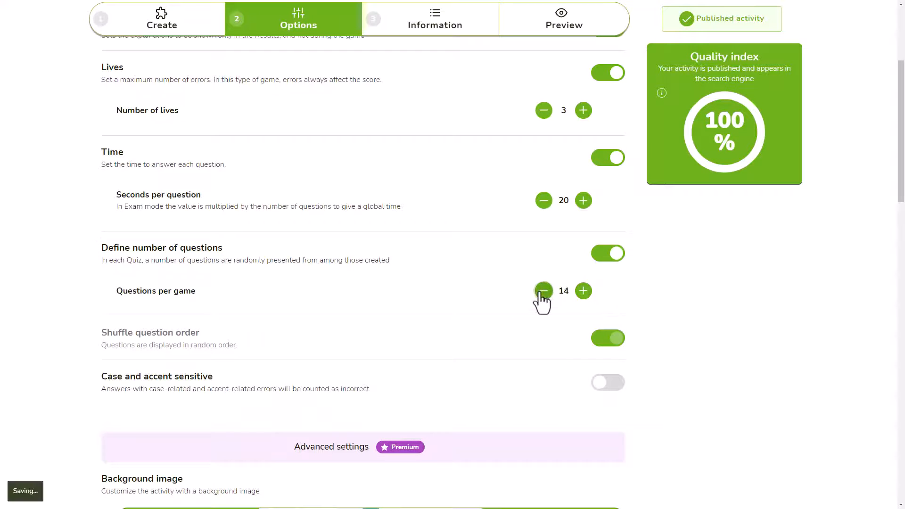
pyautogui.click(543, 291)
pyautogui.click(583, 292)
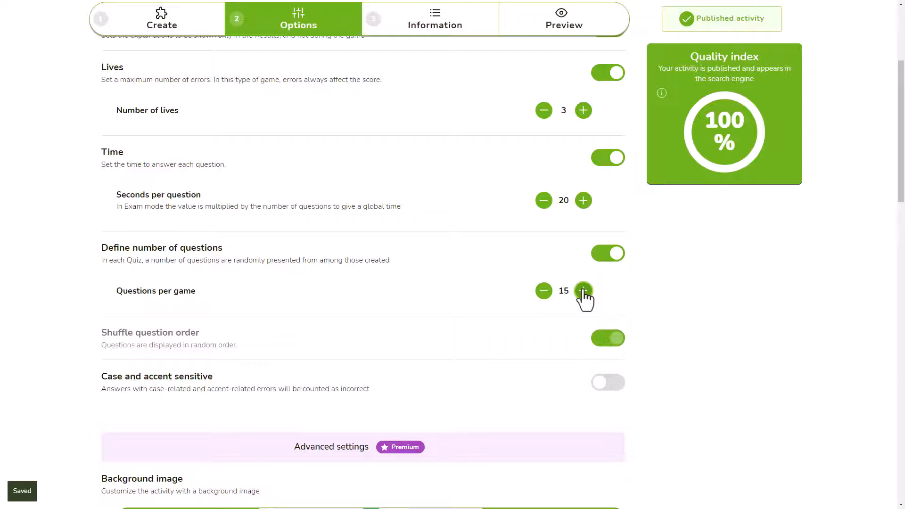
pyautogui.click(605, 257)
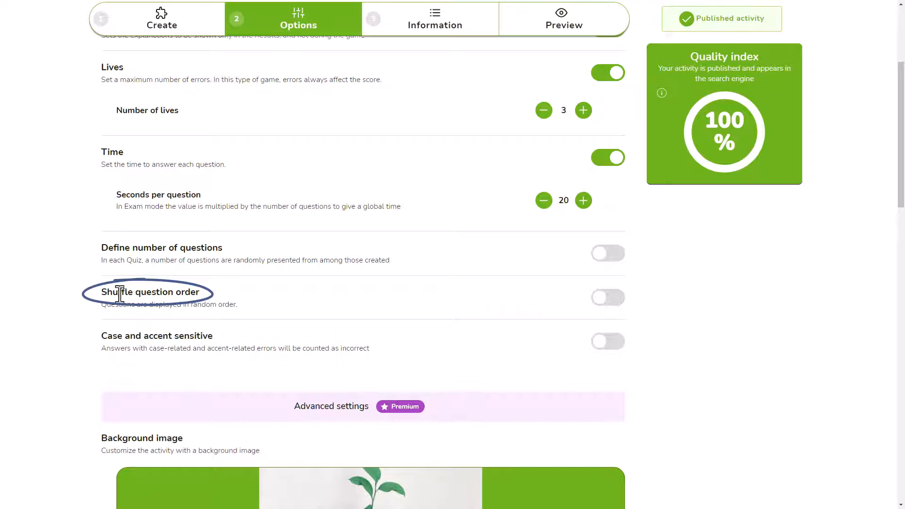
# Step: Switch on Shuffle question order and Case and accent sensitive in the quiz options
pyautogui.moveTo(100, 306); pyautogui.dragTo(236, 312)
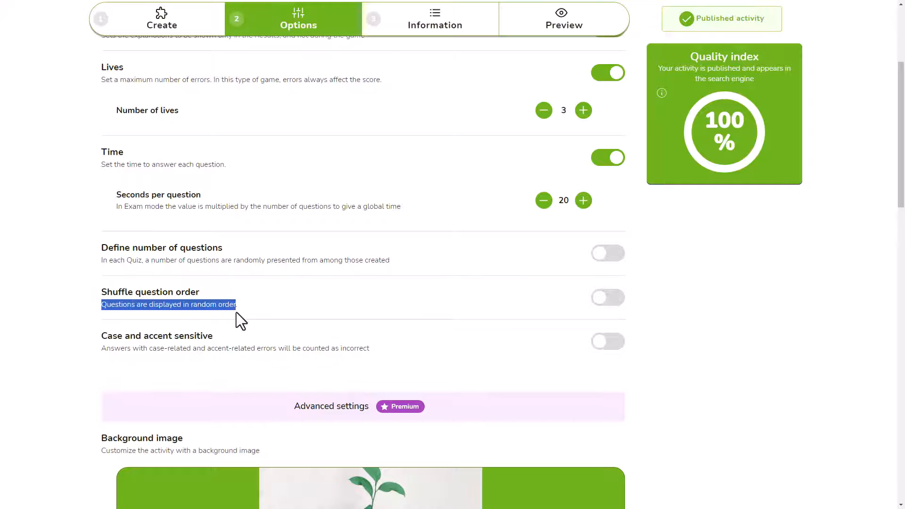
pyautogui.click(616, 301)
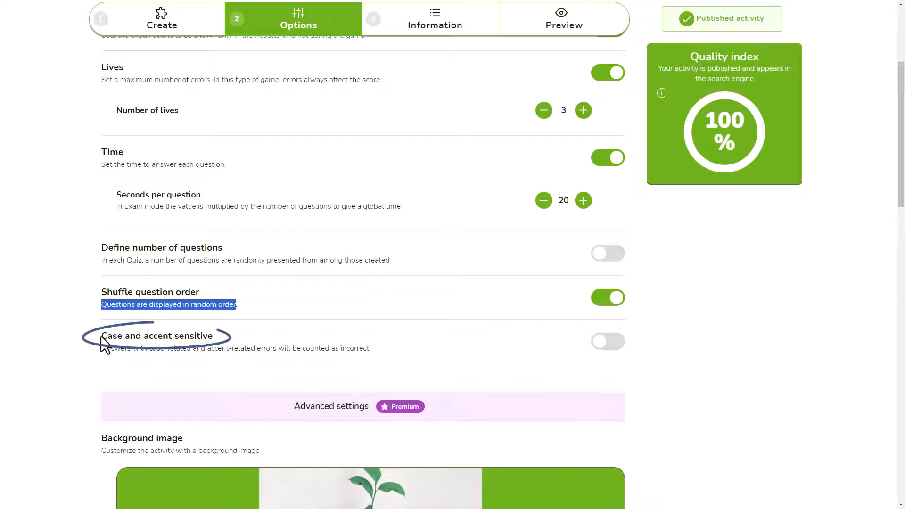
pyautogui.moveTo(105, 337); pyautogui.dragTo(202, 356)
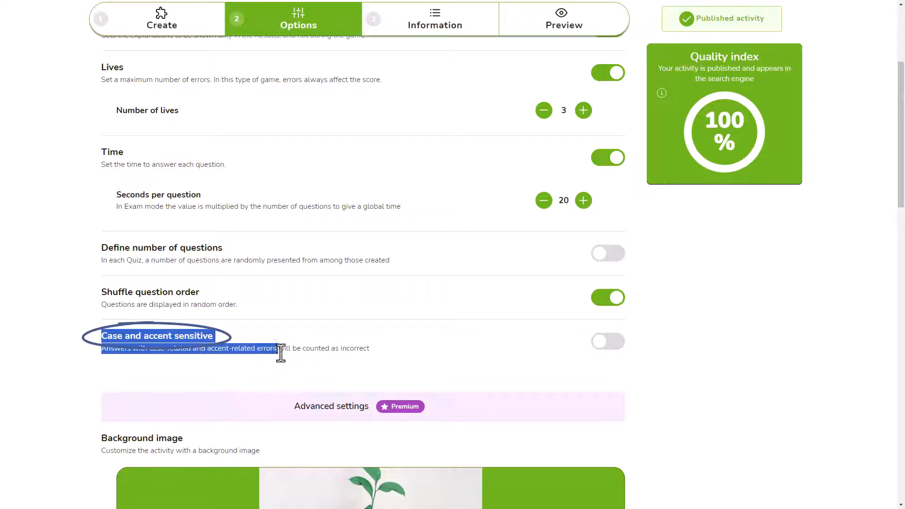
pyautogui.moveTo(281, 353); pyautogui.dragTo(370, 352)
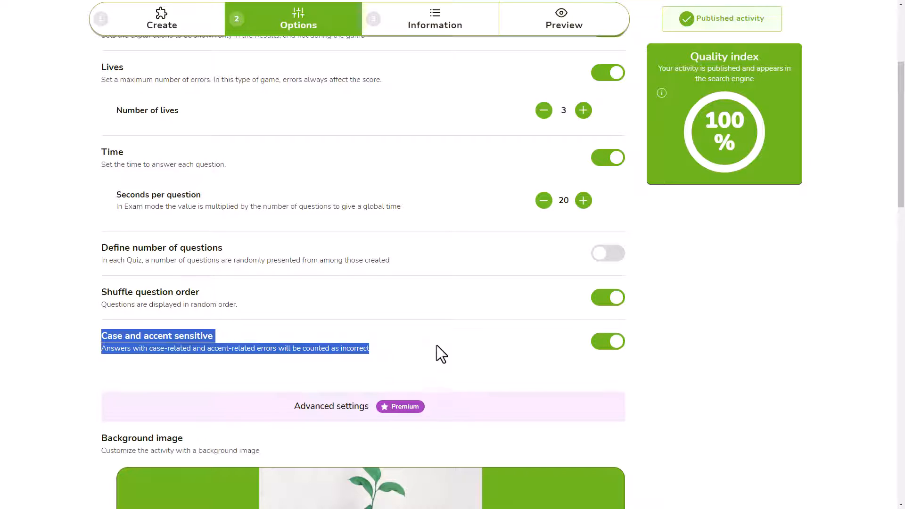
pyautogui.click(633, 338)
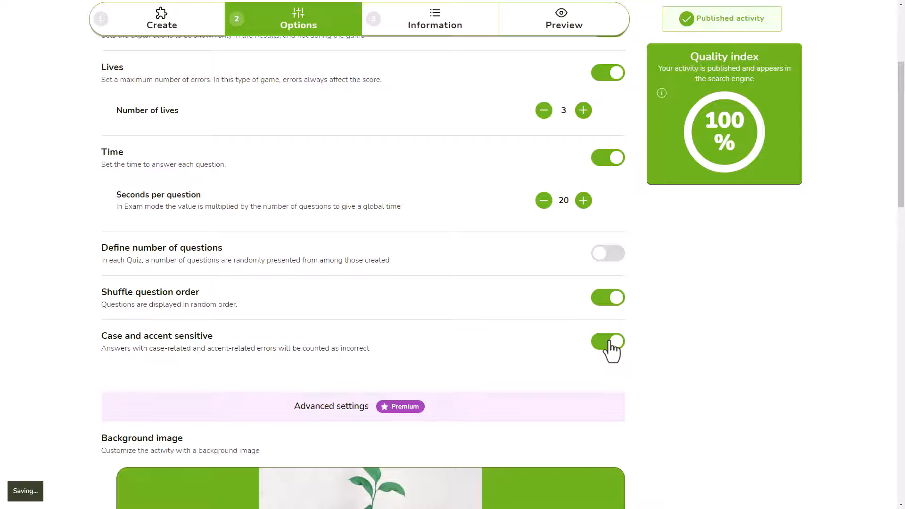
pyautogui.click(609, 343)
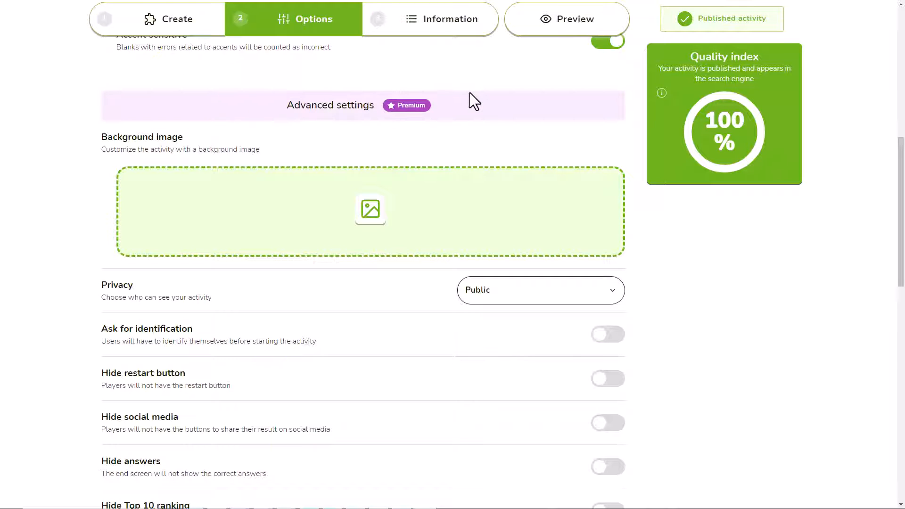
# Step: Add a background image and set the activity's privacy to Unlisted
pyautogui.click(371, 210)
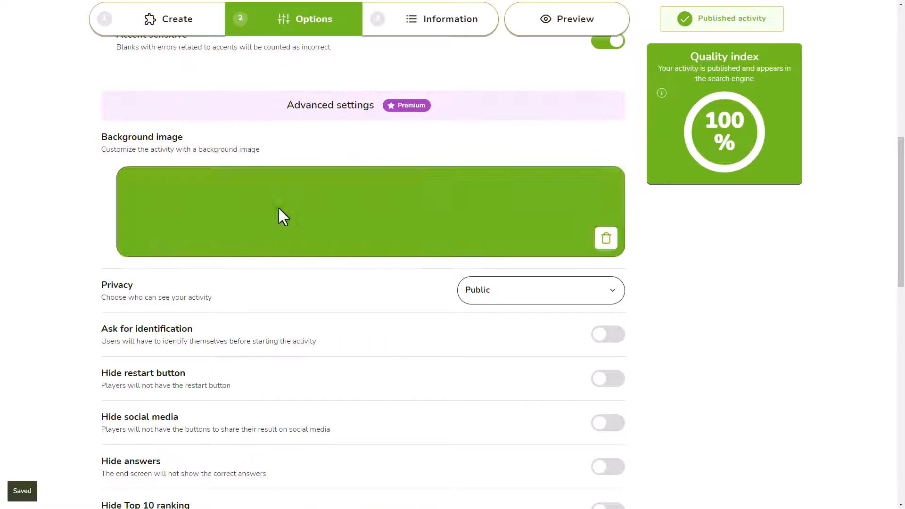
pyautogui.click(609, 298)
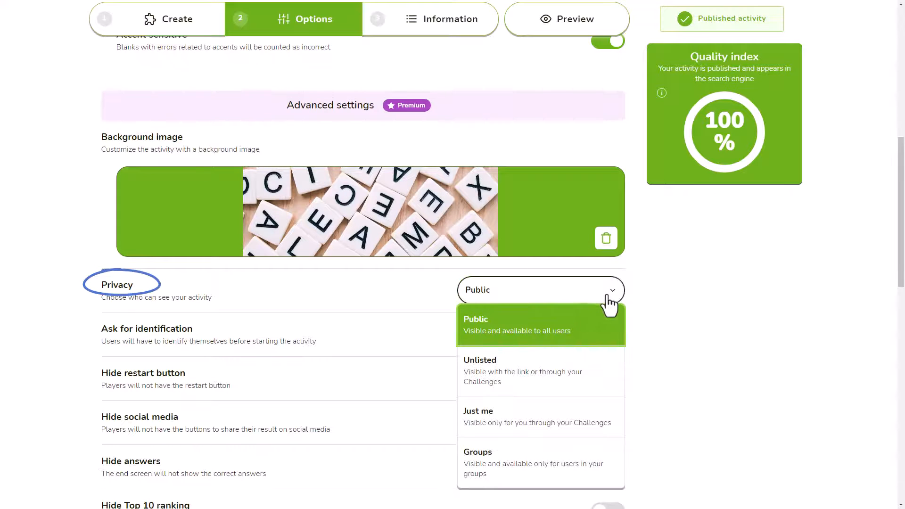
pyautogui.click(556, 377)
pyautogui.scroll(-5, 555, 373)
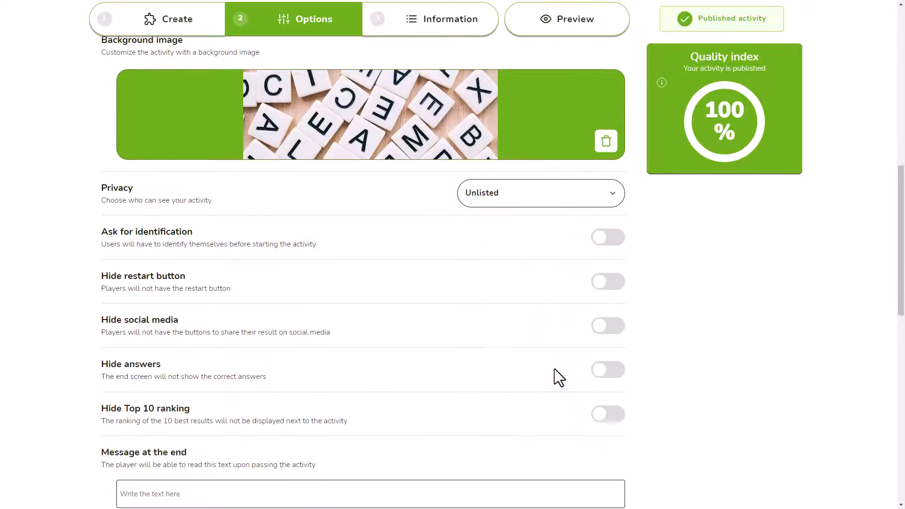
# Step: Add the end message 'The code is 1234' and switch on Hide answers
pyautogui.click(364, 355)
pyautogui.write('The code is 1234.')
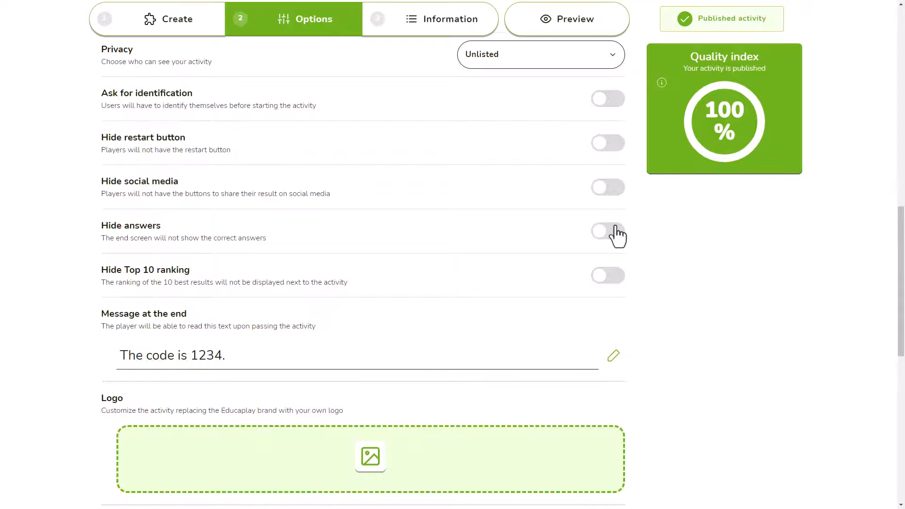
pyautogui.click(608, 231)
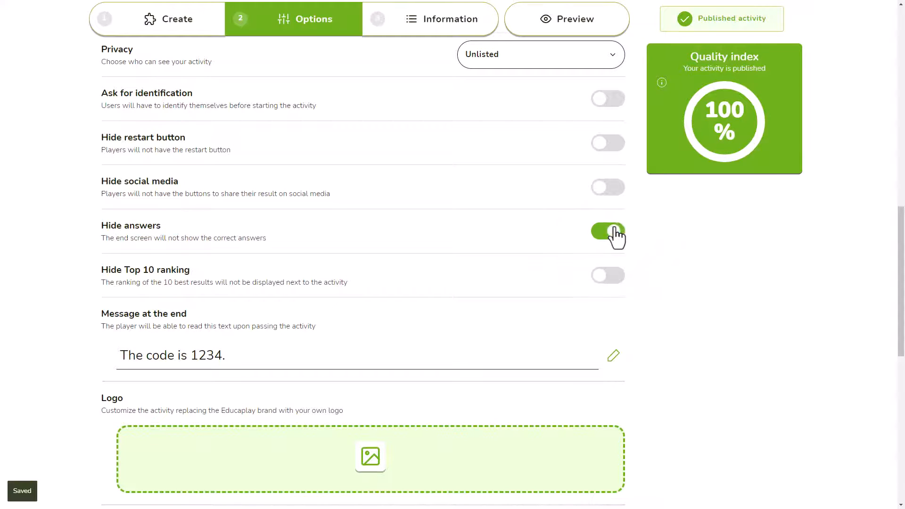
pyautogui.scroll(-3, 445, 285)
pyautogui.scroll(-3, 445, 287)
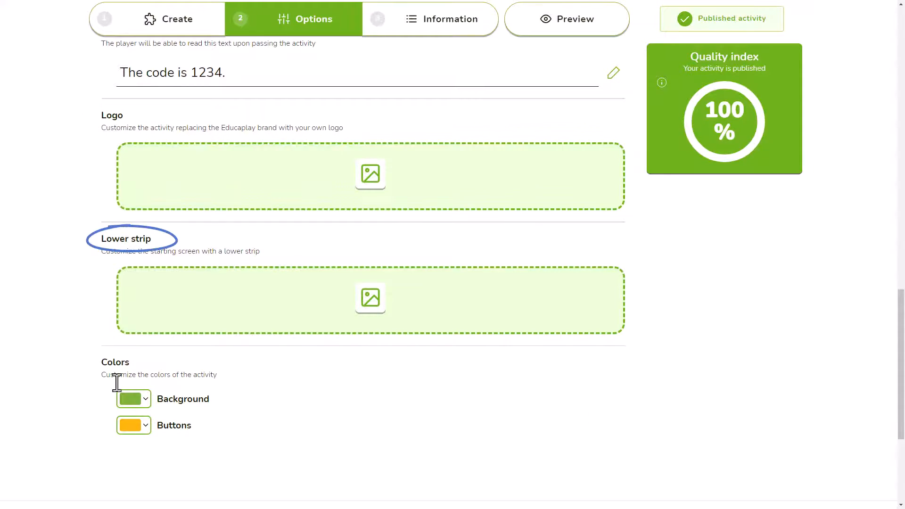
pyautogui.click(415, 26)
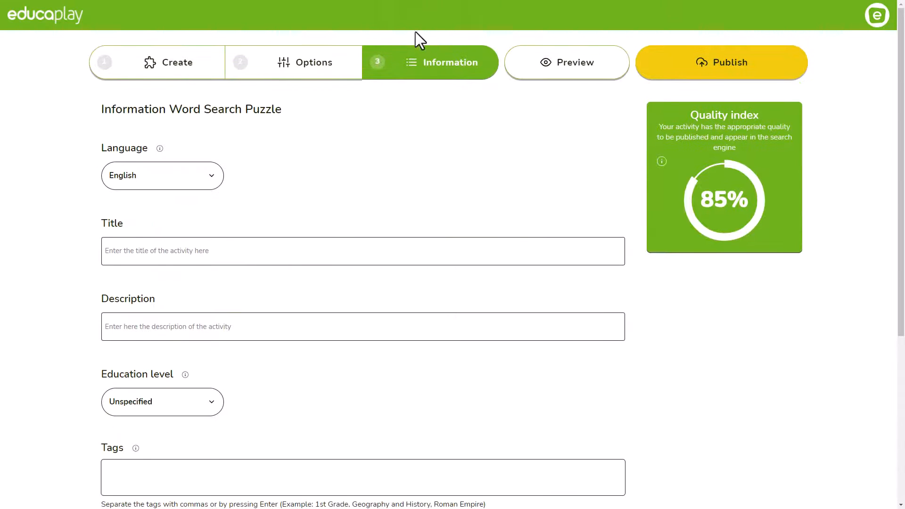
# Step: Keep English as the activity language, enter the title, and choose an education level
pyautogui.click(206, 184)
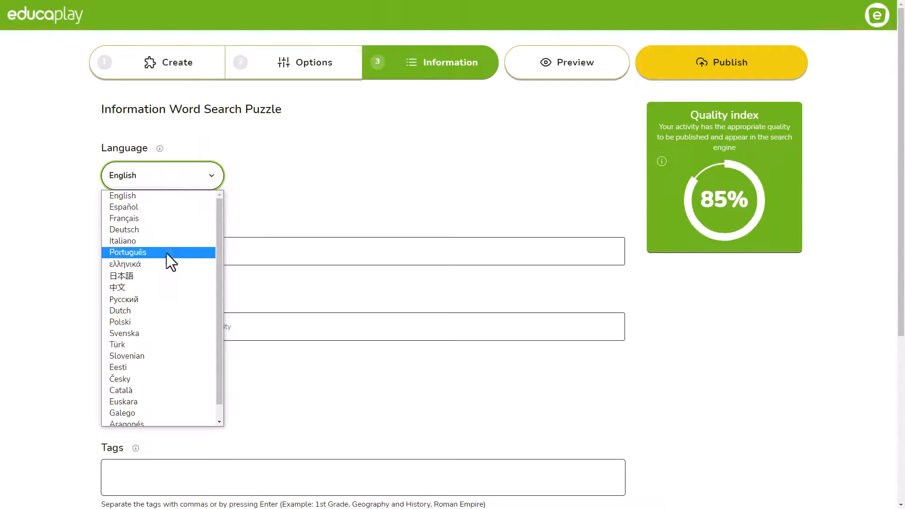
pyautogui.click(174, 199)
pyautogui.click(196, 253)
pyautogui.write('Title of your game')
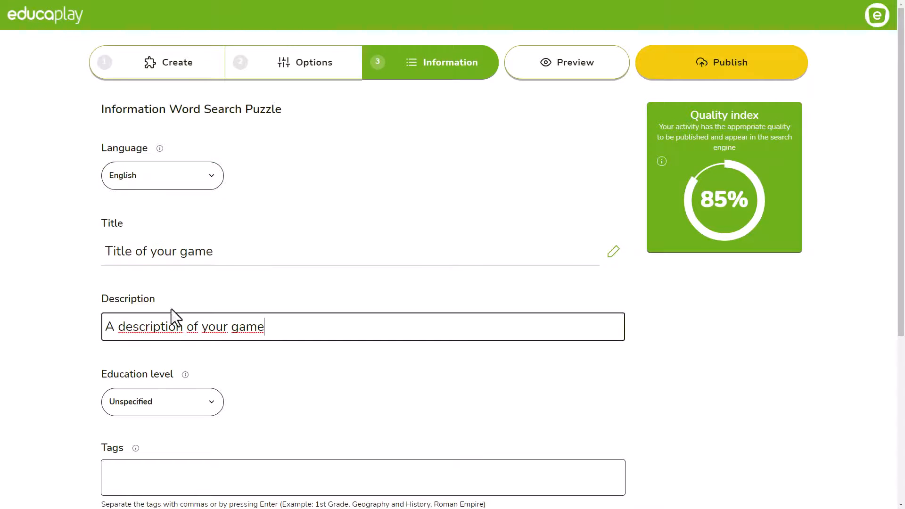
pyautogui.click(214, 406)
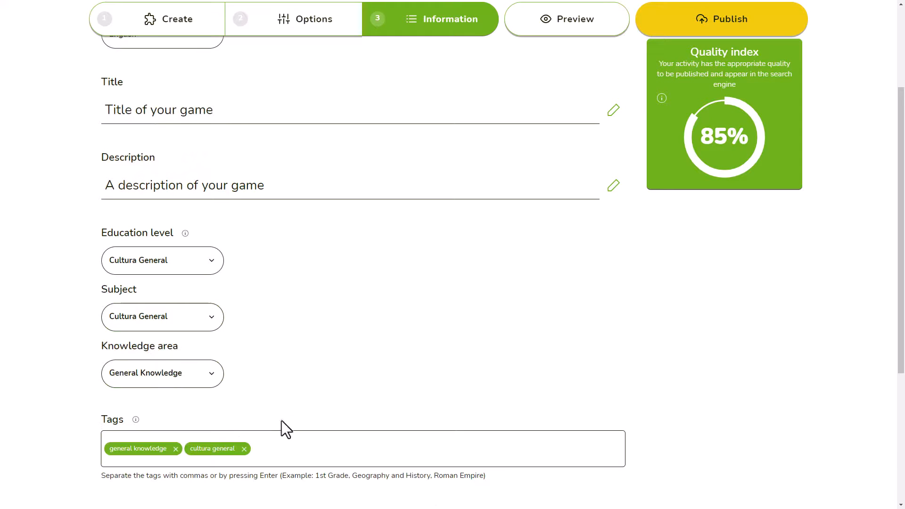
# Step: Add the tags 'tag1' and 'tag2' and publish the activity
pyautogui.click(304, 453)
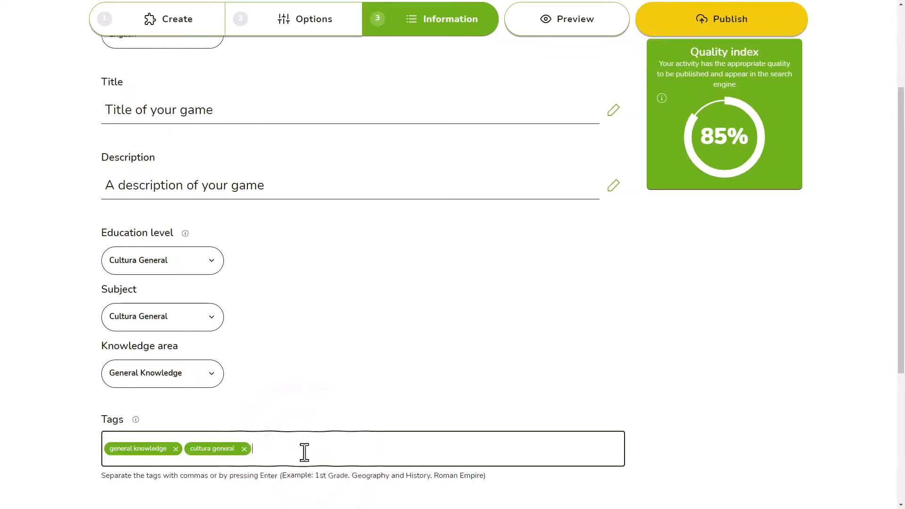
pyautogui.write('tag1')
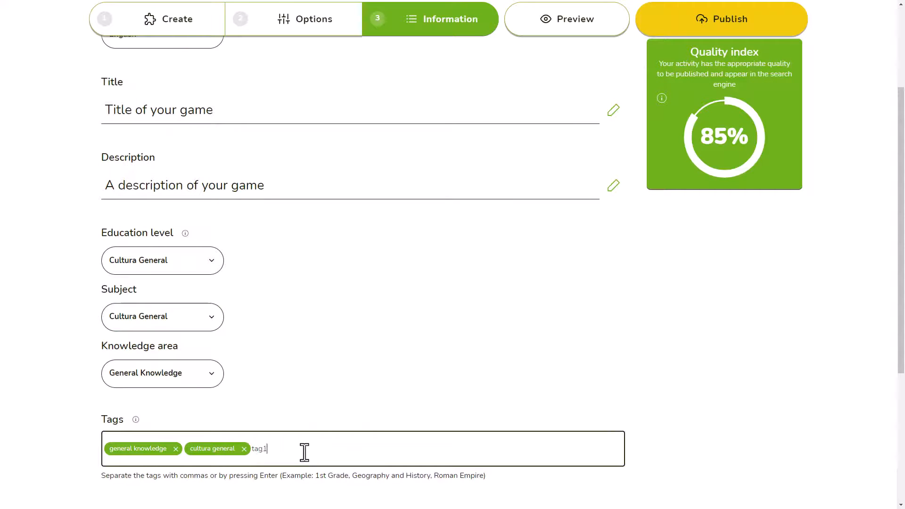
pyautogui.press('Return')
pyautogui.write('ta')
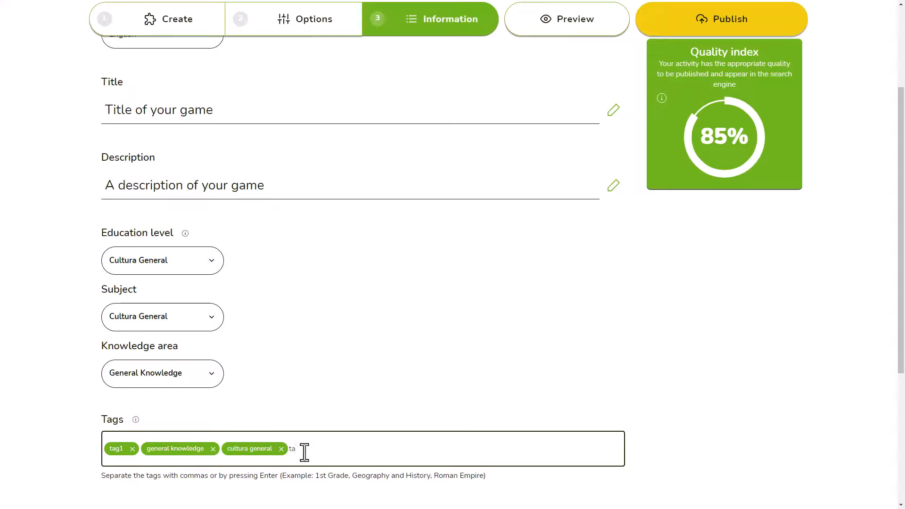
pyautogui.write('g2')
pyautogui.press('Return')
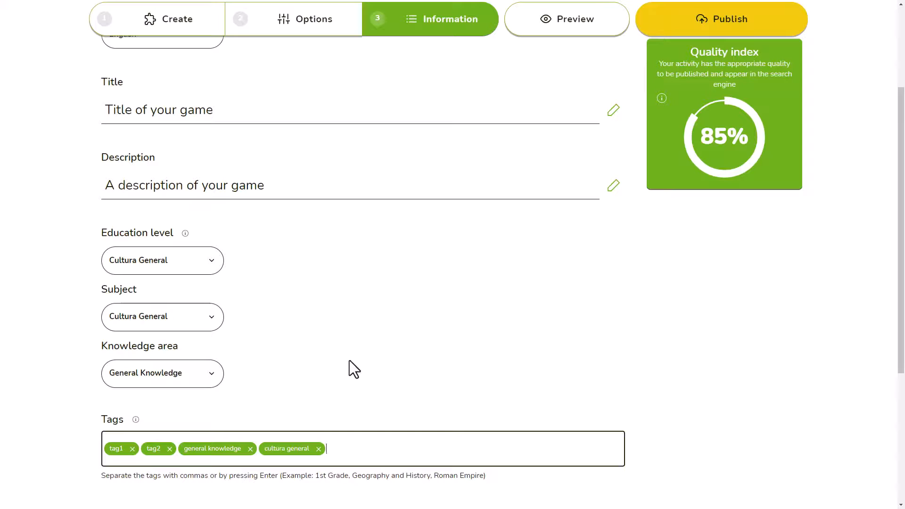
pyautogui.click(725, 29)
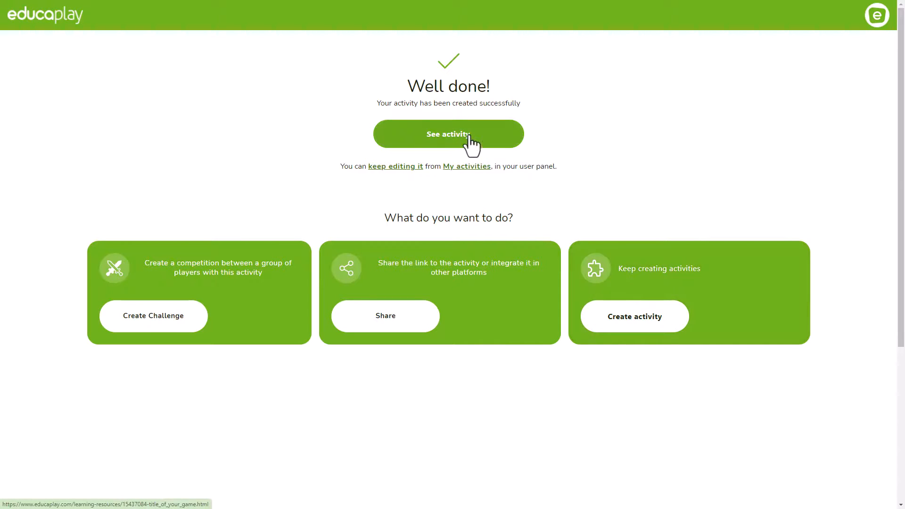
# Step: Copy the published activity's share link and open My activities from the user panel
pyautogui.click(395, 320)
pyautogui.click(613, 237)
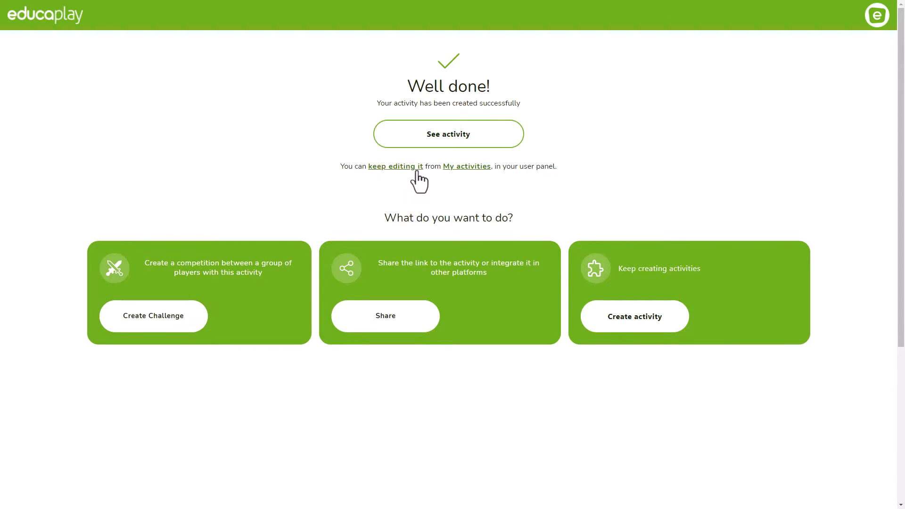
pyautogui.click(877, 17)
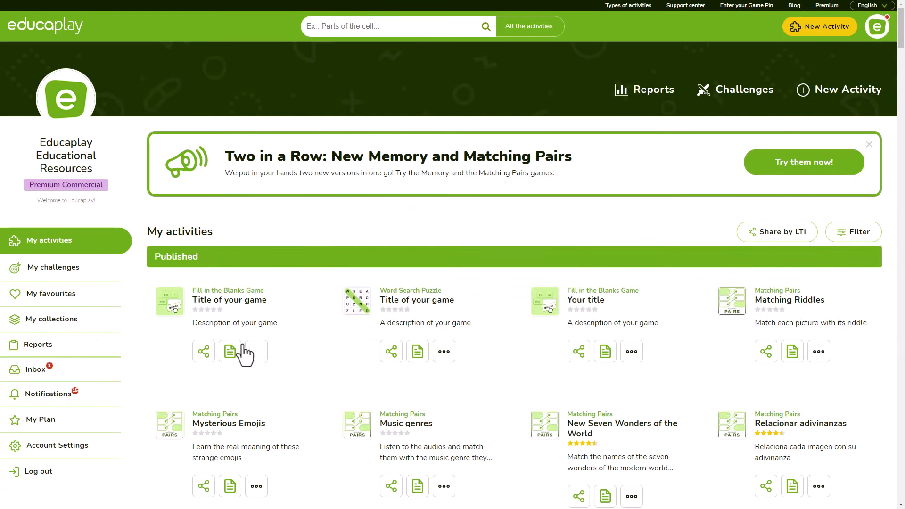